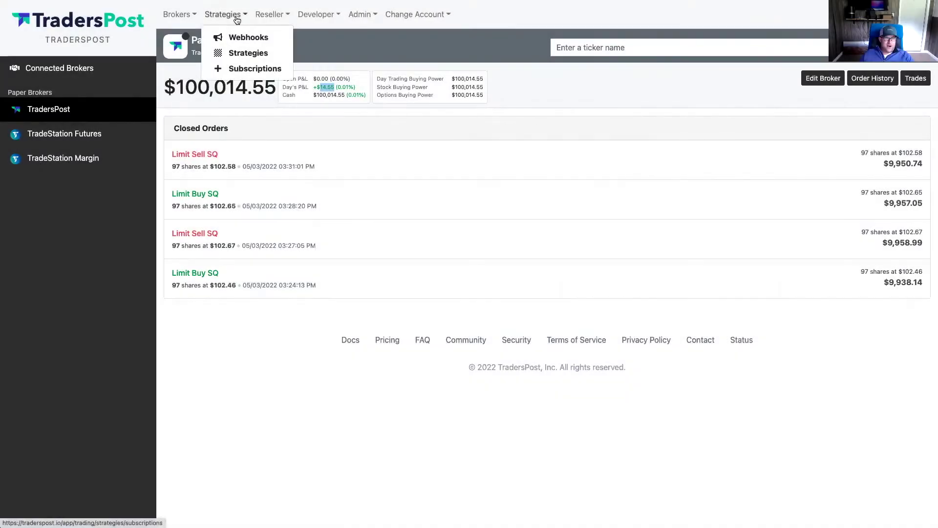
Fill in a new webhook named "Futures Webhooks" with the Futures asset class and try to save it
{"action": "left_click", "coordinate": [235, 37]}
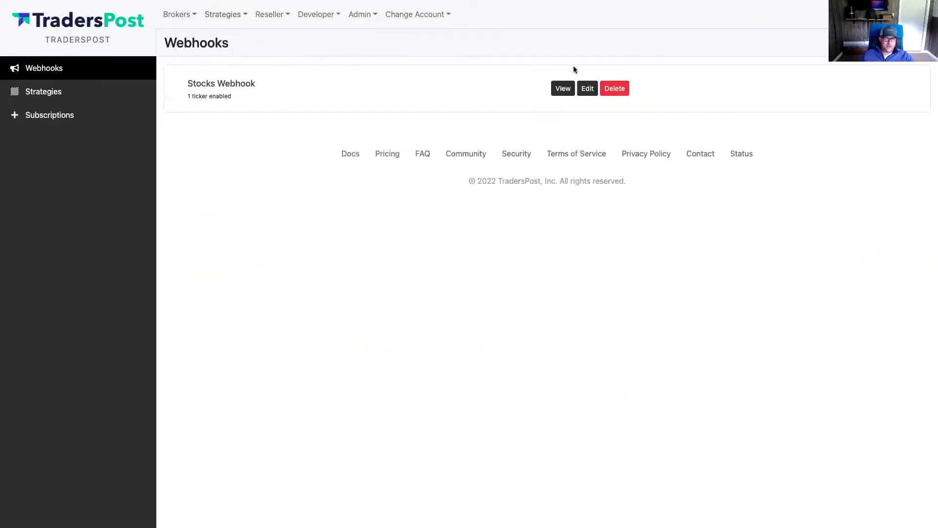
{"action": "left_click", "coordinate": [894, 43]}
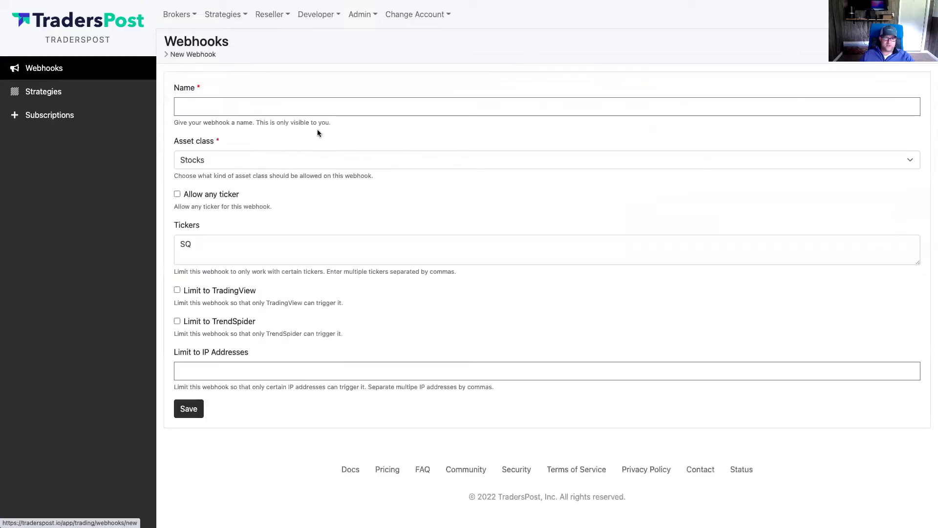
{"action": "left_click", "coordinate": [249, 108]}
{"action": "type", "text": "Futu"}
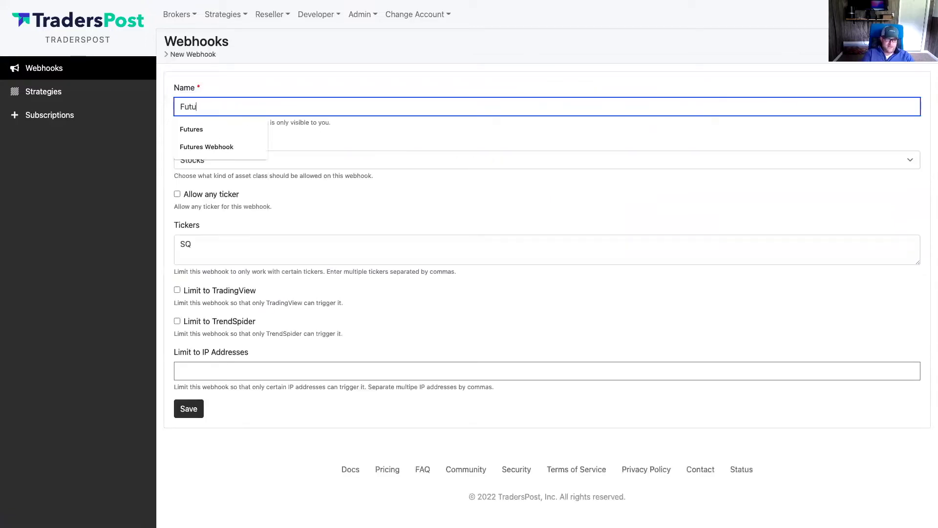
{"action": "type", "text": "res Webhooks"}
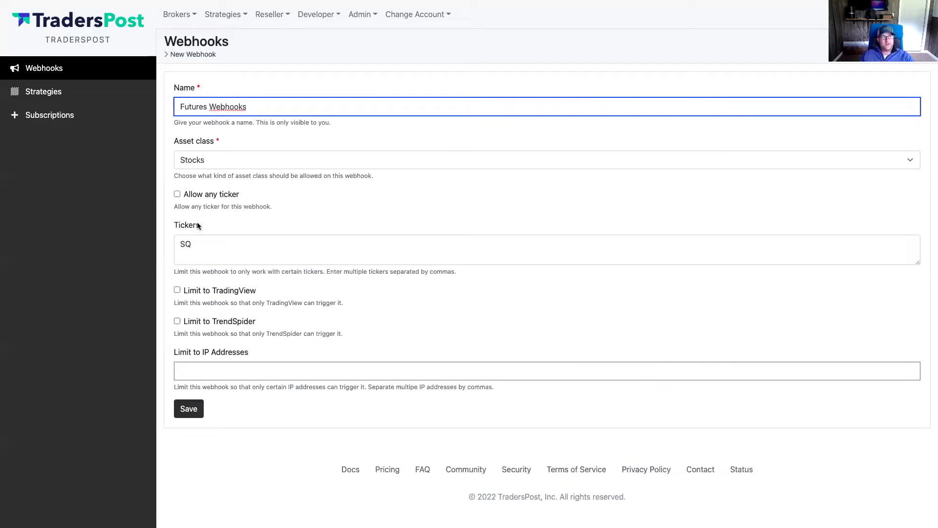
{"action": "left_click", "coordinate": [205, 167]}
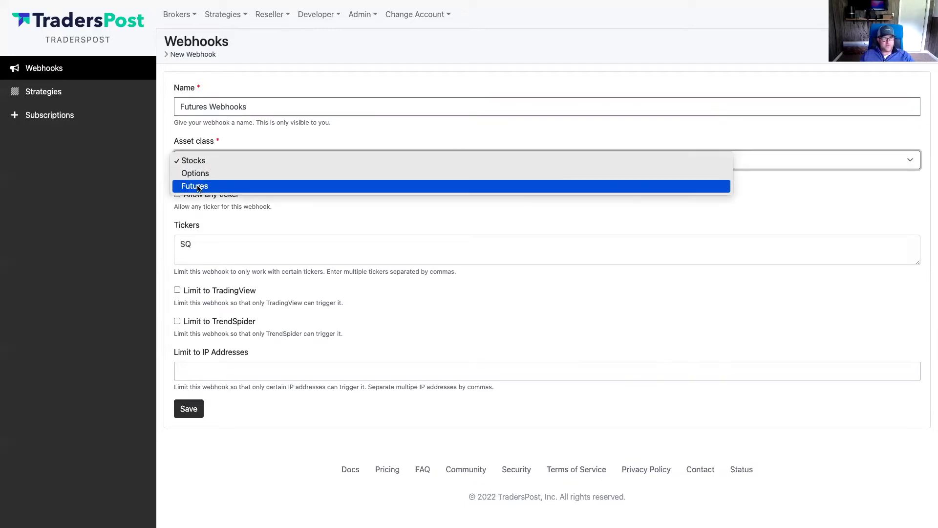
{"action": "left_click", "coordinate": [198, 186]}
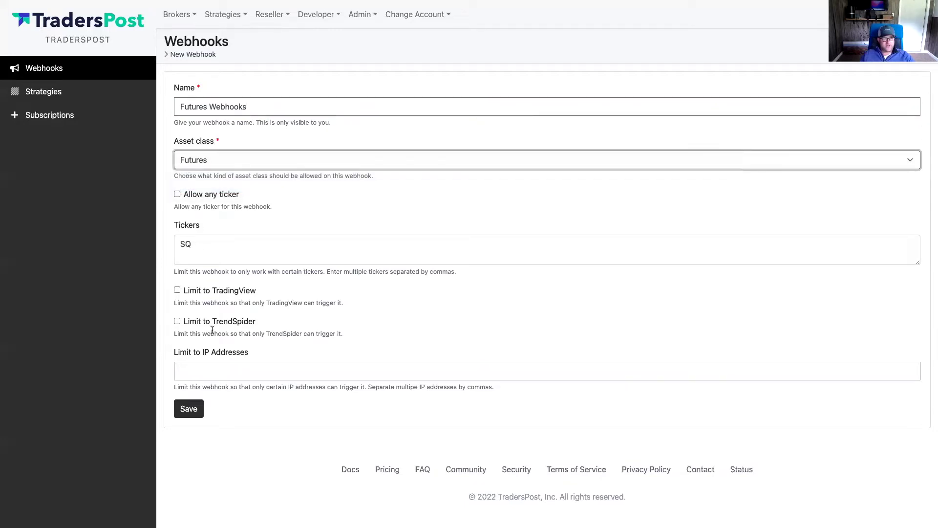
{"action": "left_click", "coordinate": [191, 412]}
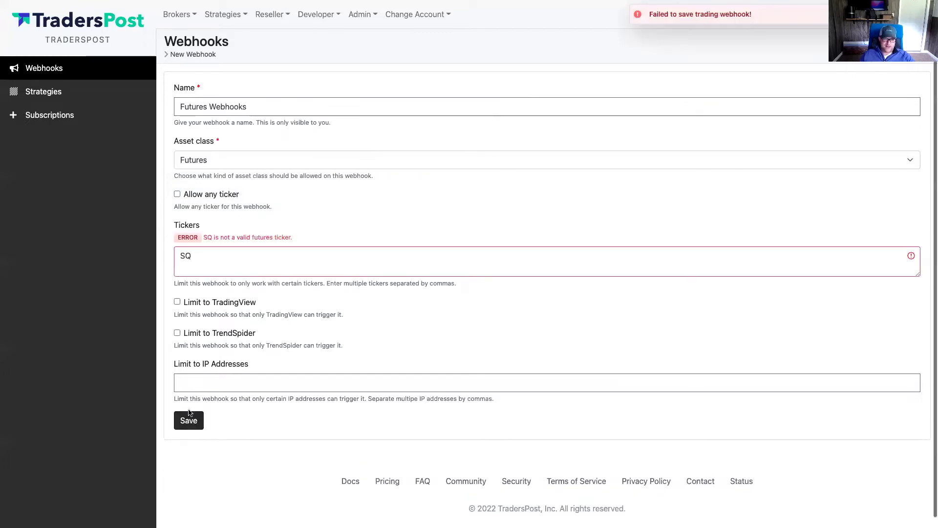
Replace the webhook's allowed ticker with NQ and save the webhook
{"action": "left_click", "coordinate": [199, 256]}
{"action": "left_click_drag", "start_coordinate": [247, 257], "coordinate": [177, 255]}
{"action": "type", "text": "NQ"}
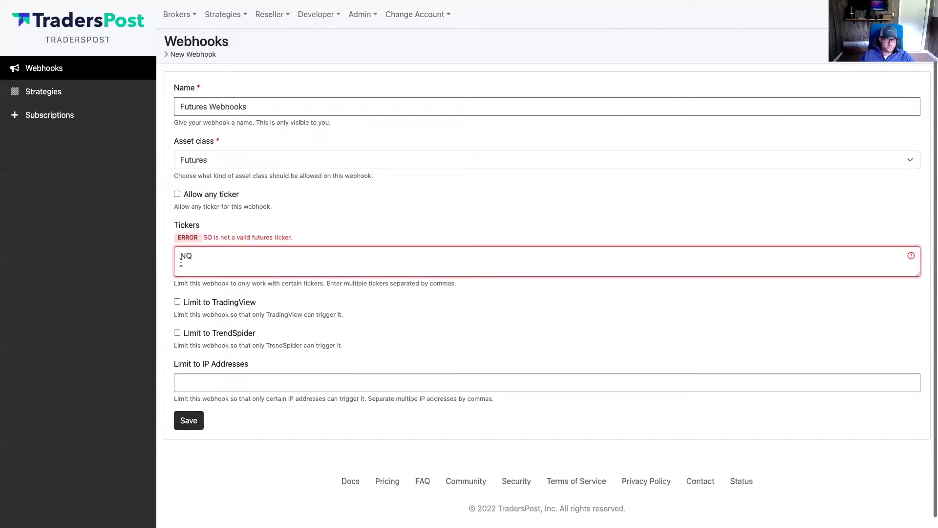
{"action": "left_click", "coordinate": [189, 420]}
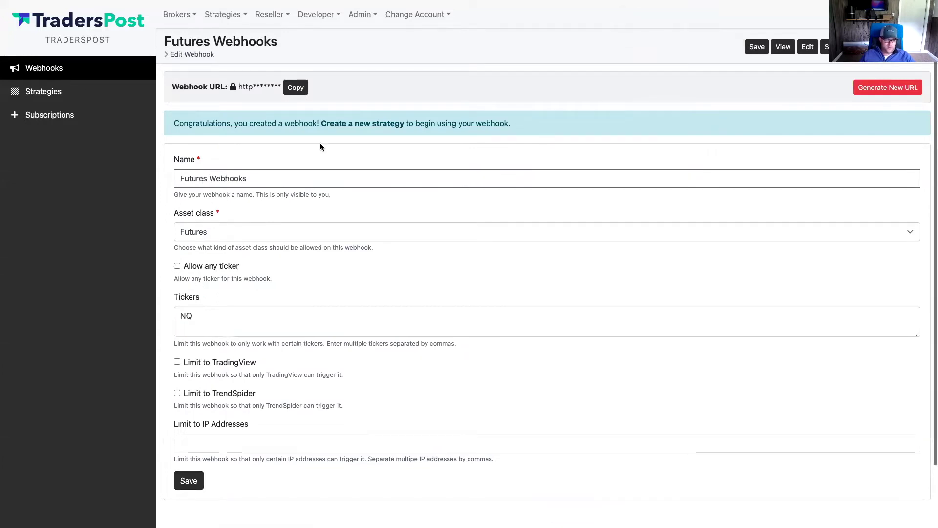
Start a new strategy named "Futures Strategy" and associate it with the Futures Webhooks webhook
{"action": "left_click", "coordinate": [346, 128]}
{"action": "left_click", "coordinate": [207, 129]}
{"action": "type", "text": "Futures Strategy"}
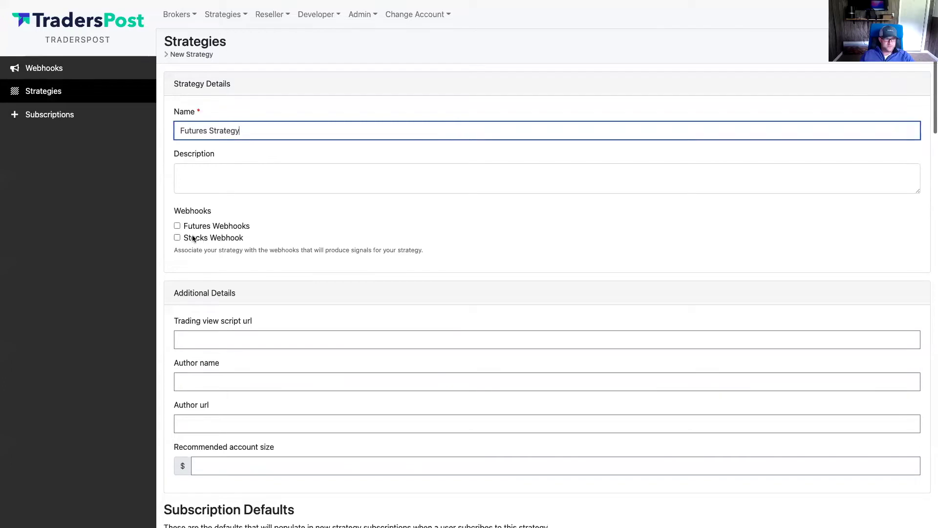
{"action": "left_click", "coordinate": [177, 225]}
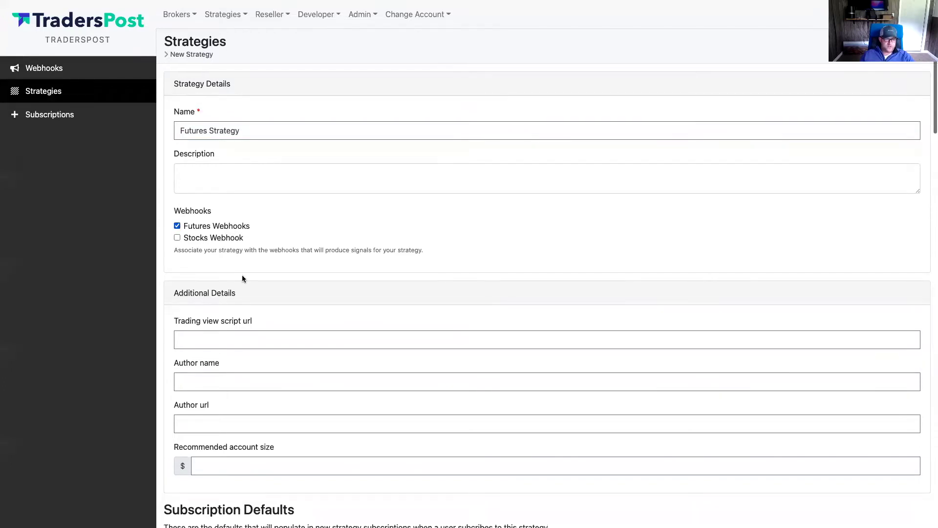
Set the strategy's default sides to Both and its default ticker to NQ
{"action": "scroll", "coordinate": [243, 275], "scroll_direction": "down", "scroll_amount": 7}
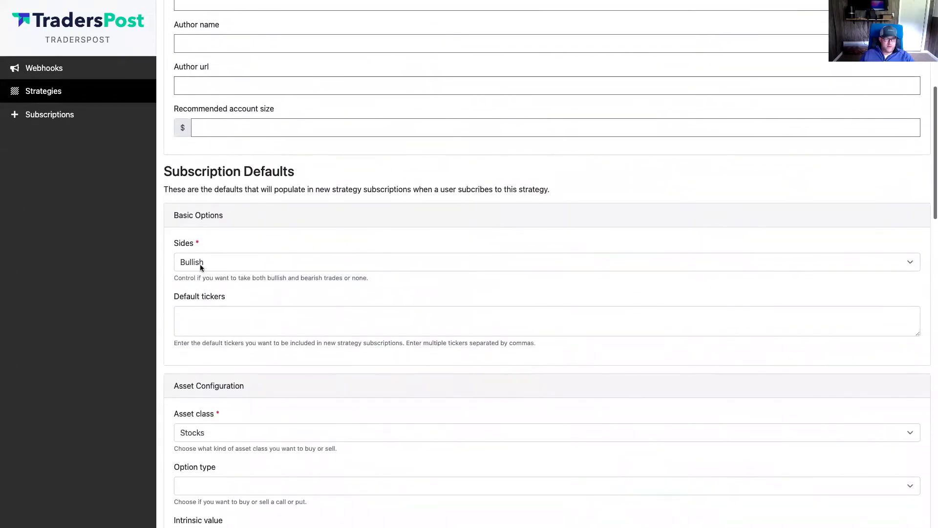
{"action": "left_click", "coordinate": [199, 270]}
{"action": "left_click", "coordinate": [200, 251]}
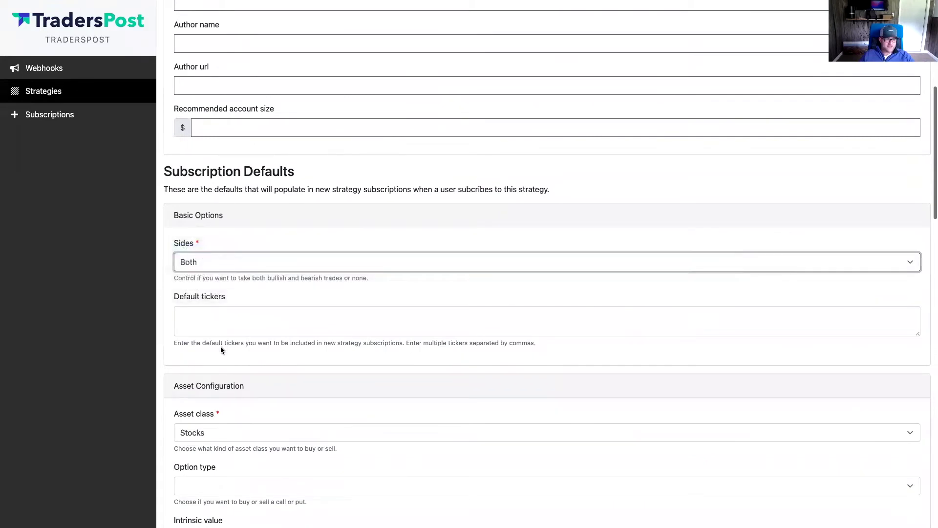
{"action": "left_click", "coordinate": [222, 316]}
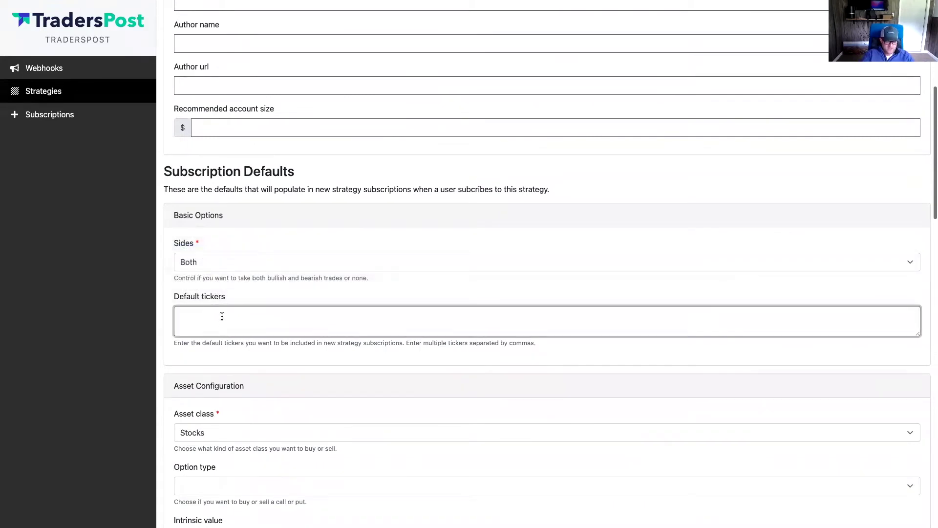
Set the asset class in the strategy's subscription defaults to Futures
{"action": "scroll", "coordinate": [249, 403], "scroll_direction": "down", "scroll_amount": 3}
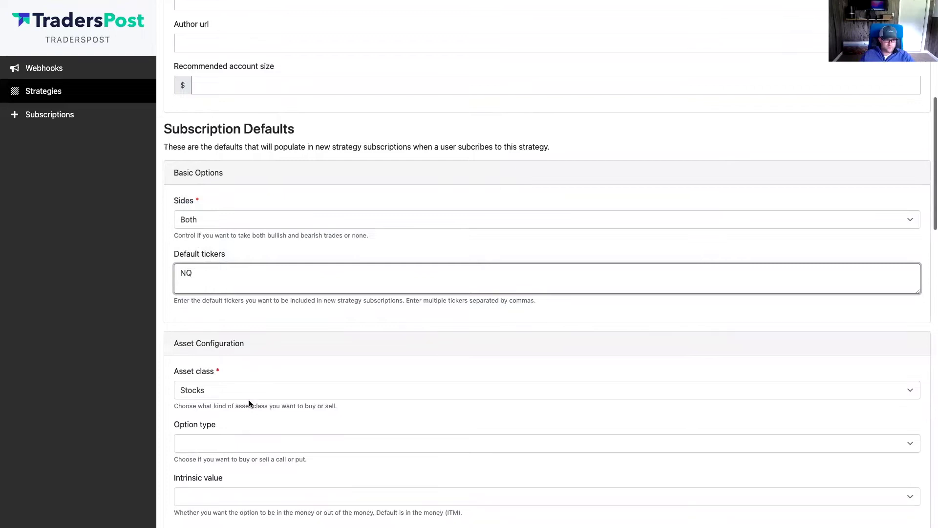
{"action": "left_click", "coordinate": [212, 367]}
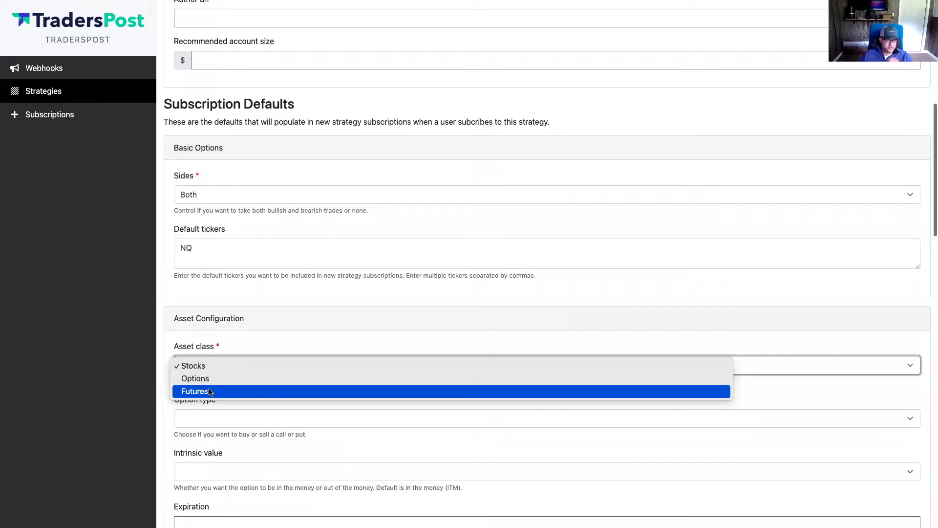
{"action": "left_click", "coordinate": [210, 392]}
Set the strategy's default position size to a fixed quantity of 1
{"action": "scroll", "coordinate": [232, 405], "scroll_direction": "down", "scroll_amount": 10}
{"action": "scroll", "coordinate": [233, 407], "scroll_direction": "down", "scroll_amount": 2}
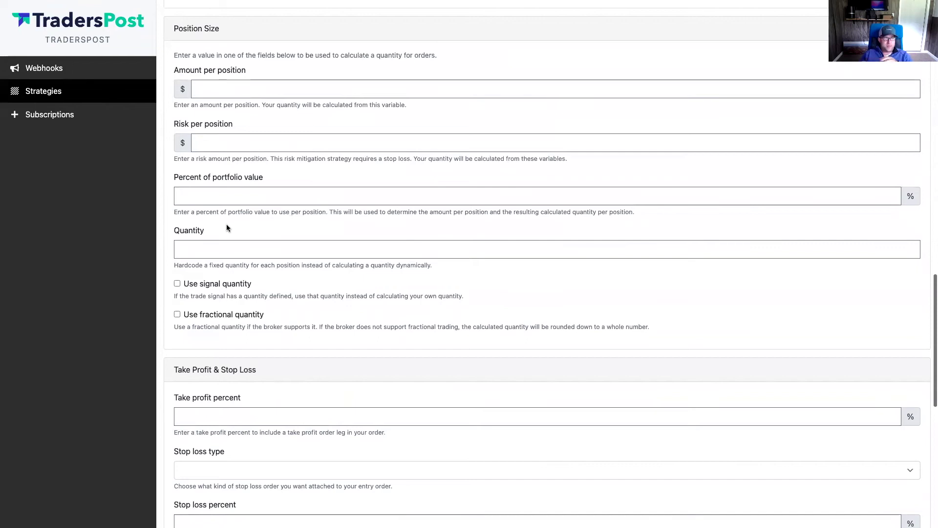
{"action": "left_click", "coordinate": [228, 200]}
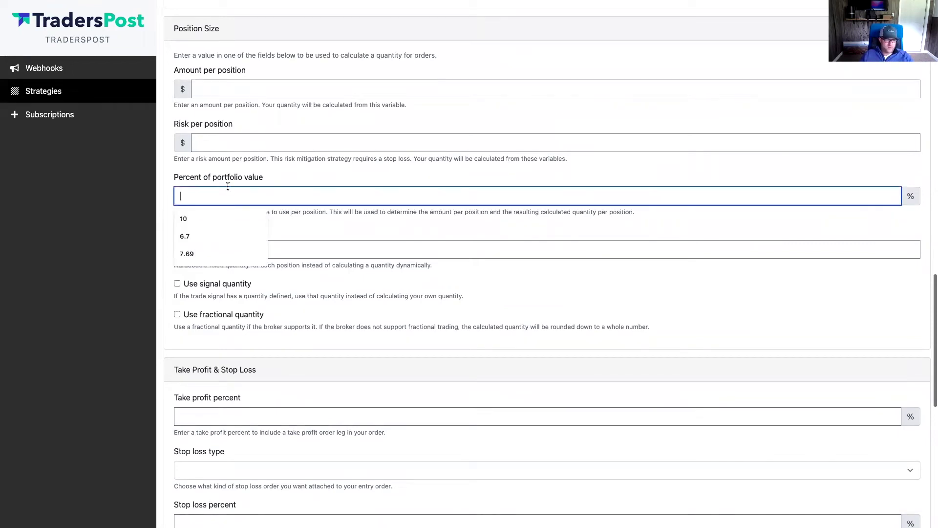
{"action": "left_click", "coordinate": [212, 244]}
{"action": "type", "text": "1"}
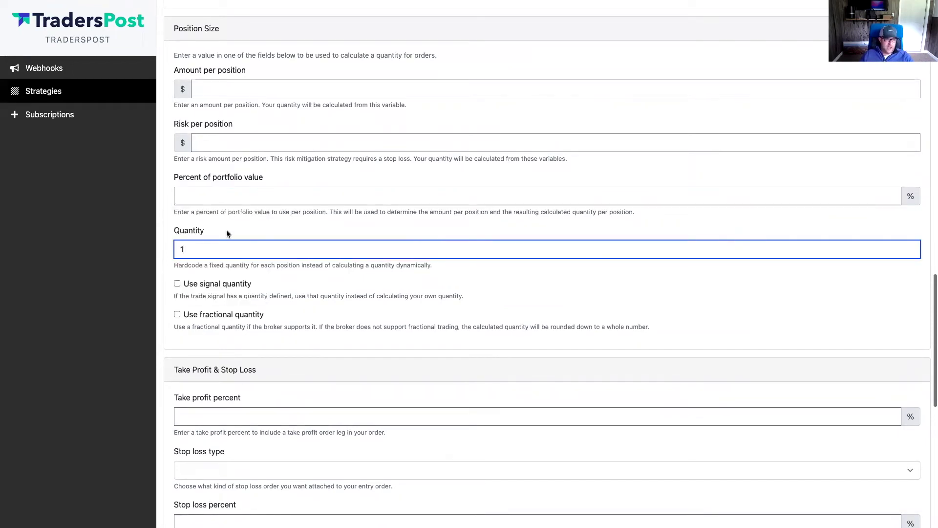
Enable market orders for entry and exit in the advanced options, and save the strategy
{"action": "scroll", "coordinate": [228, 235], "scroll_direction": "down", "scroll_amount": 7}
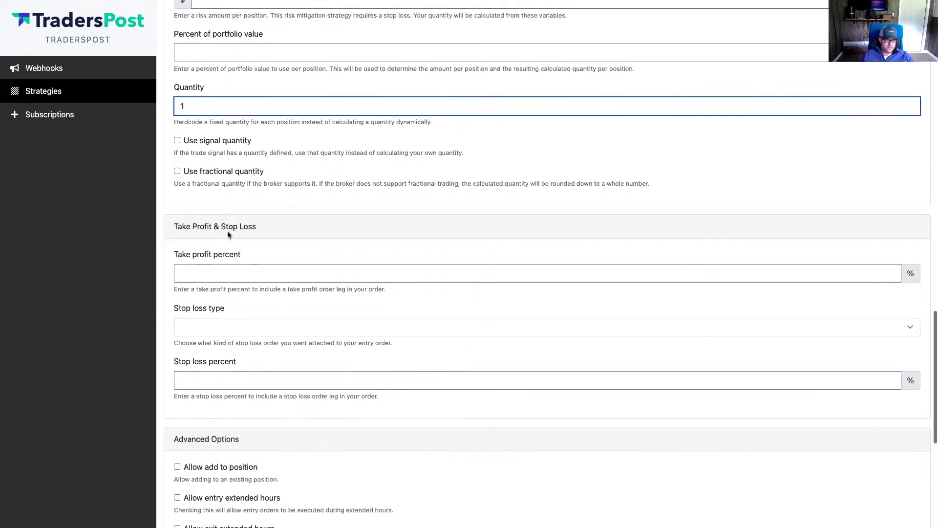
{"action": "left_click", "coordinate": [177, 377]}
{"action": "scroll", "coordinate": [179, 375], "scroll_direction": "down", "scroll_amount": 3}
{"action": "left_click", "coordinate": [172, 423]}
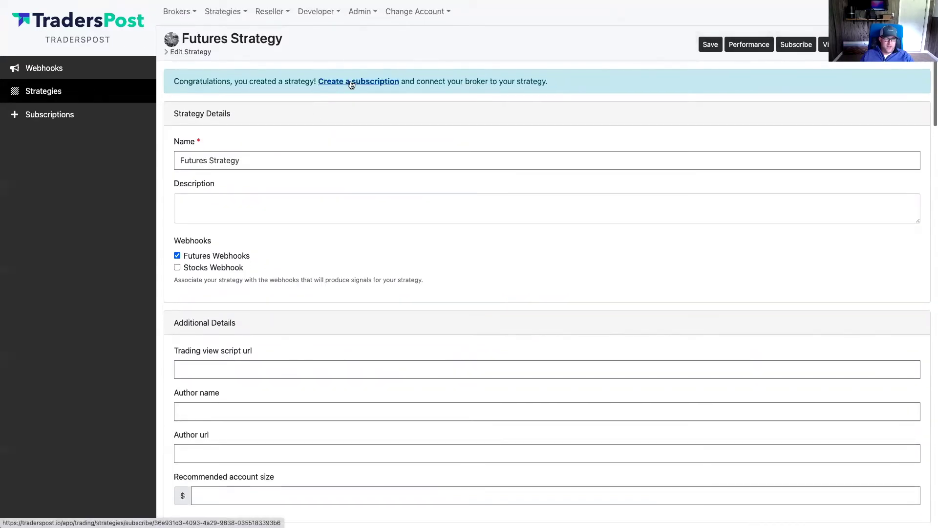
Create a subscription to Futures Strategy linked to the TradeStation Futures paper broker
{"action": "scroll", "coordinate": [339, 87], "scroll_direction": "down", "scroll_amount": 1}
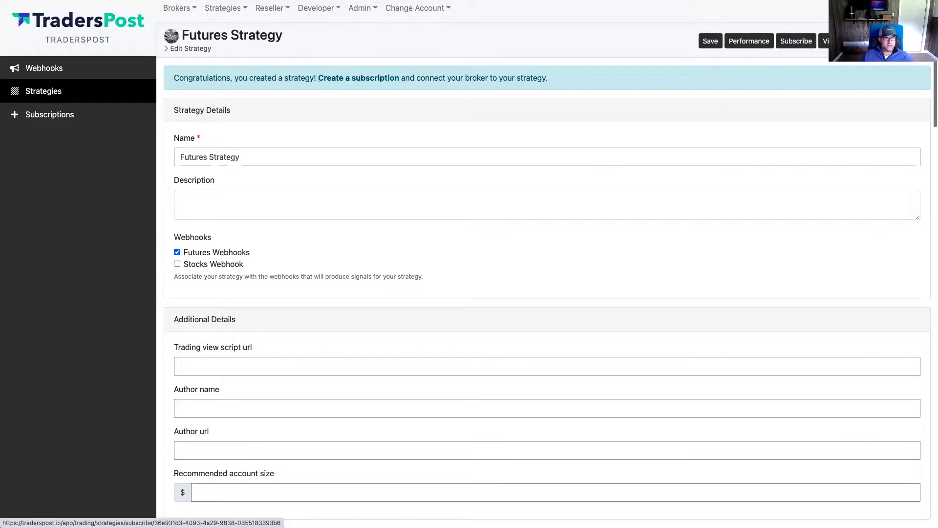
{"action": "left_click", "coordinate": [355, 82]}
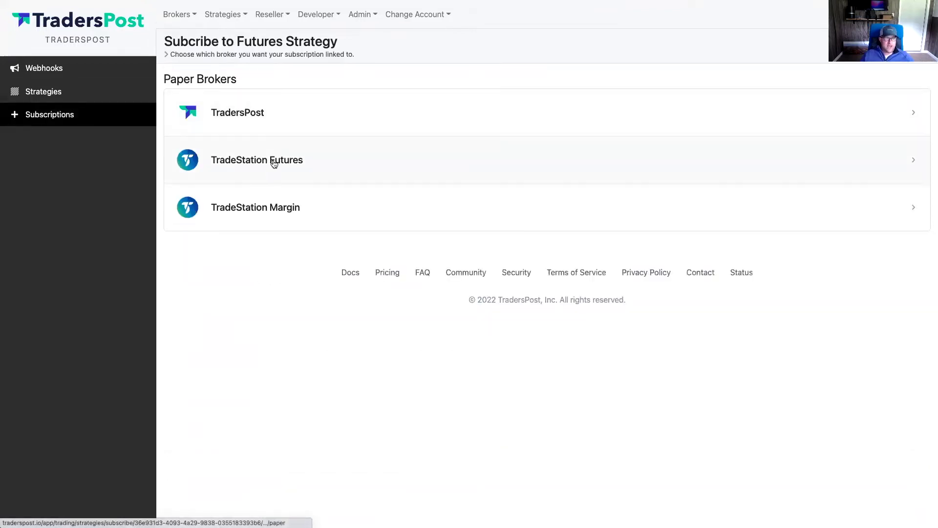
{"action": "left_click", "coordinate": [243, 163]}
{"action": "left_click", "coordinate": [386, 106]}
{"action": "left_click", "coordinate": [554, 145]}
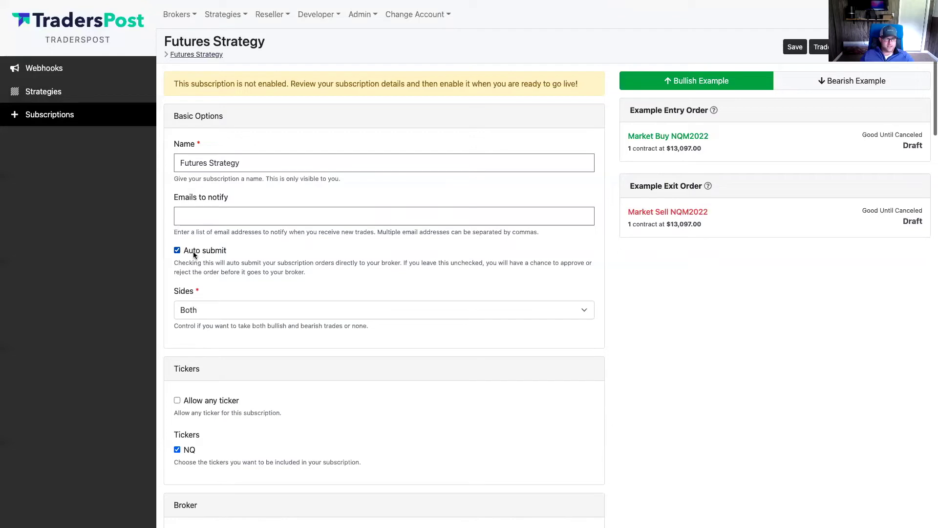
Review the subscription's sides, tickers, broker, asset class, position size and advanced options, and save the subscription
{"action": "scroll", "coordinate": [207, 260], "scroll_direction": "down", "scroll_amount": 2}
{"action": "scroll", "coordinate": [207, 257], "scroll_direction": "down", "scroll_amount": 1}
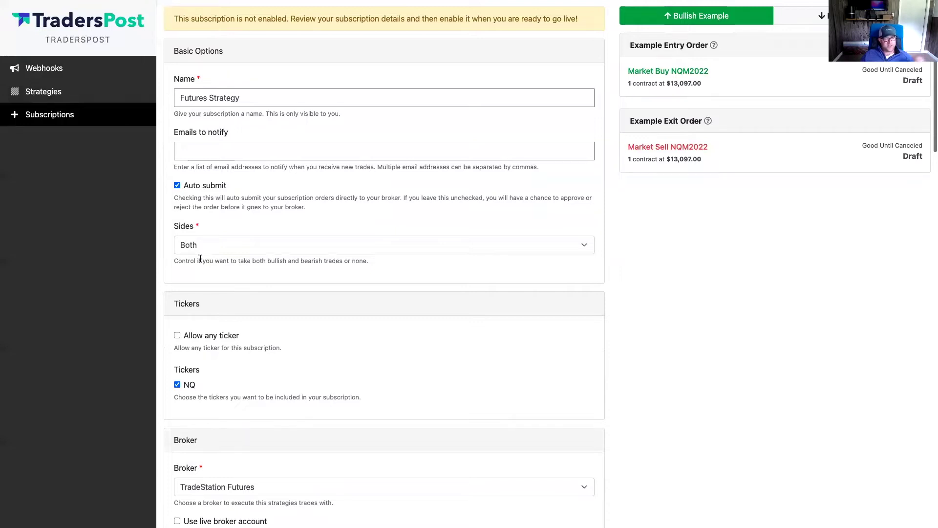
{"action": "scroll", "coordinate": [201, 258], "scroll_direction": "down", "scroll_amount": 3}
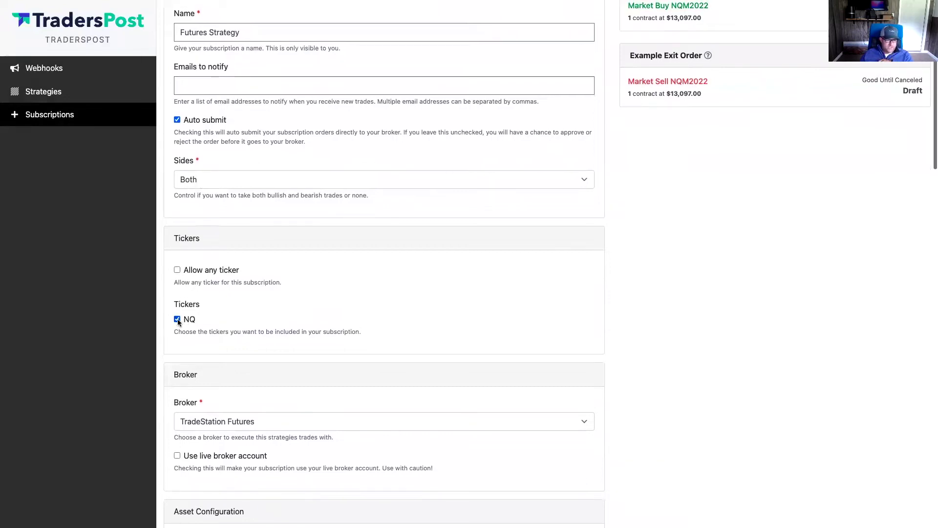
{"action": "scroll", "coordinate": [179, 320], "scroll_direction": "down", "scroll_amount": 5}
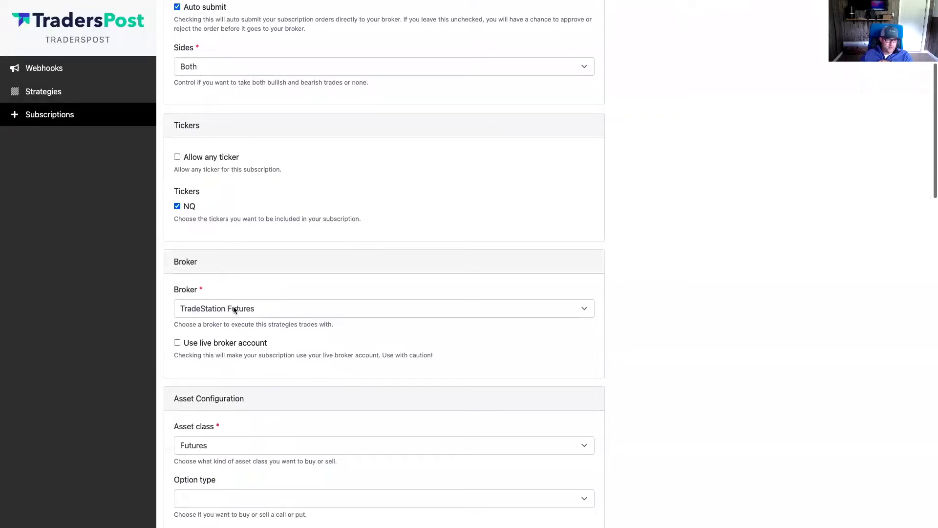
{"action": "scroll", "coordinate": [234, 309], "scroll_direction": "down", "scroll_amount": 7}
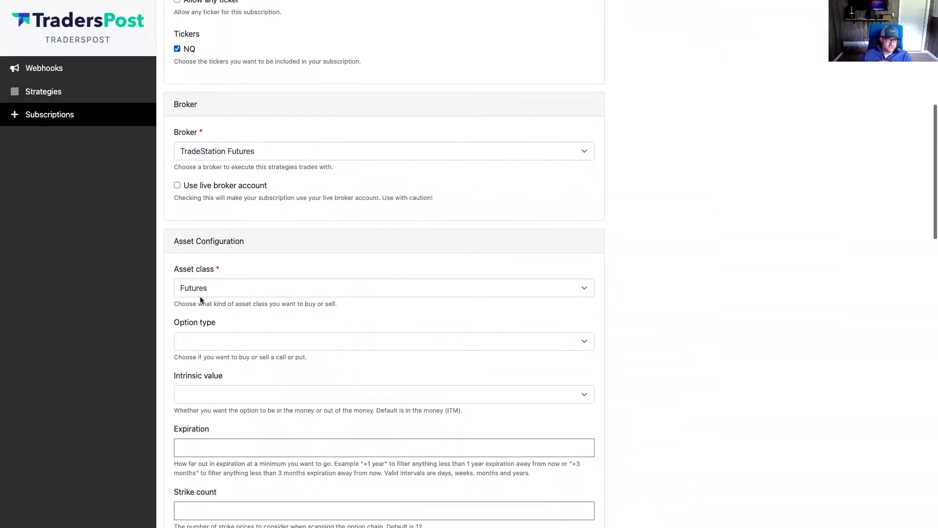
{"action": "scroll", "coordinate": [201, 300], "scroll_direction": "down", "scroll_amount": 20}
{"action": "double_click", "coordinate": [176, 309]}
{"action": "scroll", "coordinate": [169, 310], "scroll_direction": "down", "scroll_amount": 18}
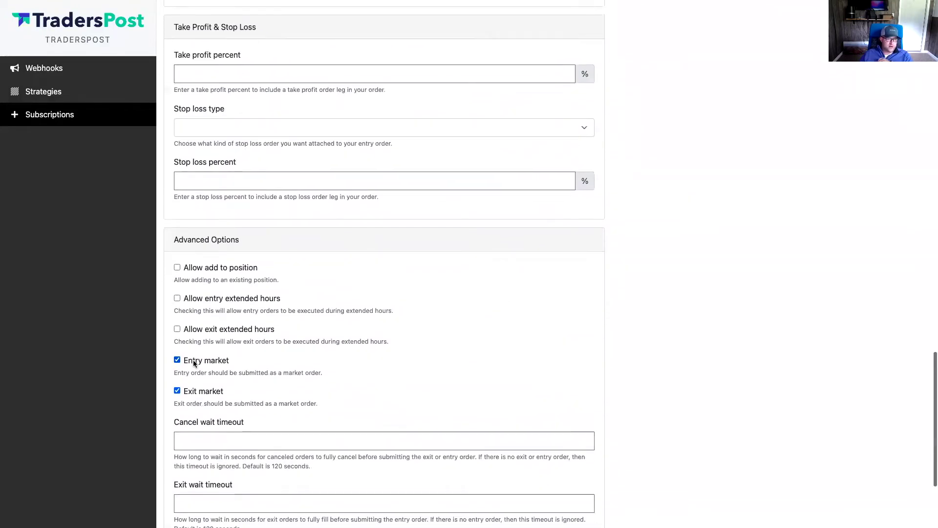
{"action": "scroll", "coordinate": [195, 391], "scroll_direction": "down", "scroll_amount": 5}
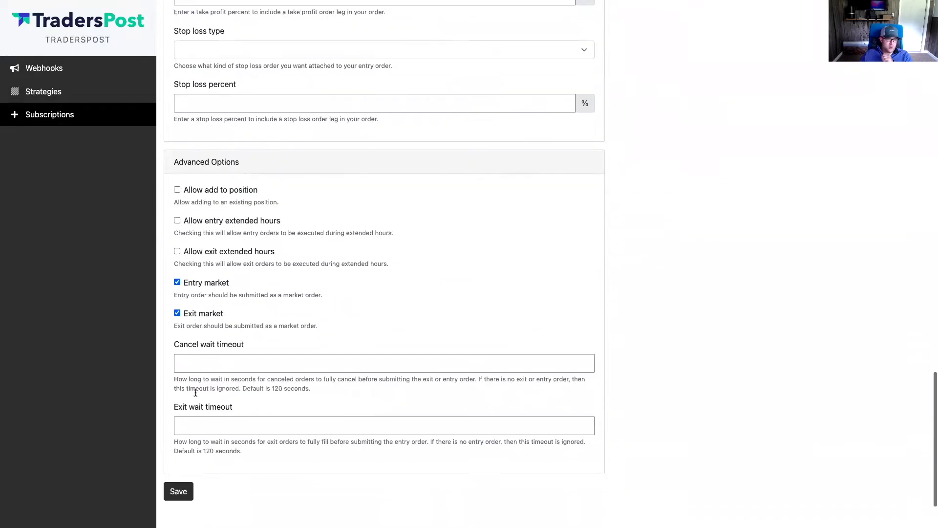
{"action": "left_click", "coordinate": [178, 421]}
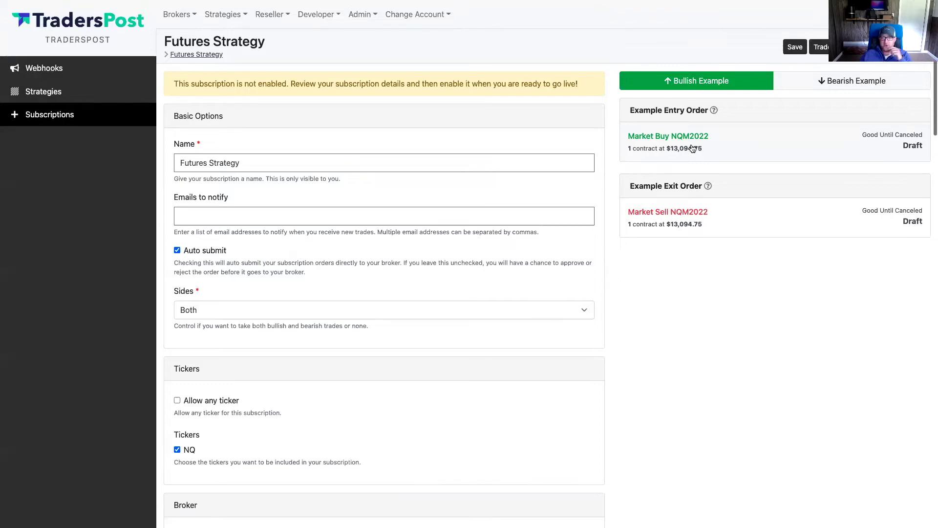
Expand the example entry order's details, and save the subscription with its fixed quantity set to 2
{"action": "left_click", "coordinate": [693, 148]}
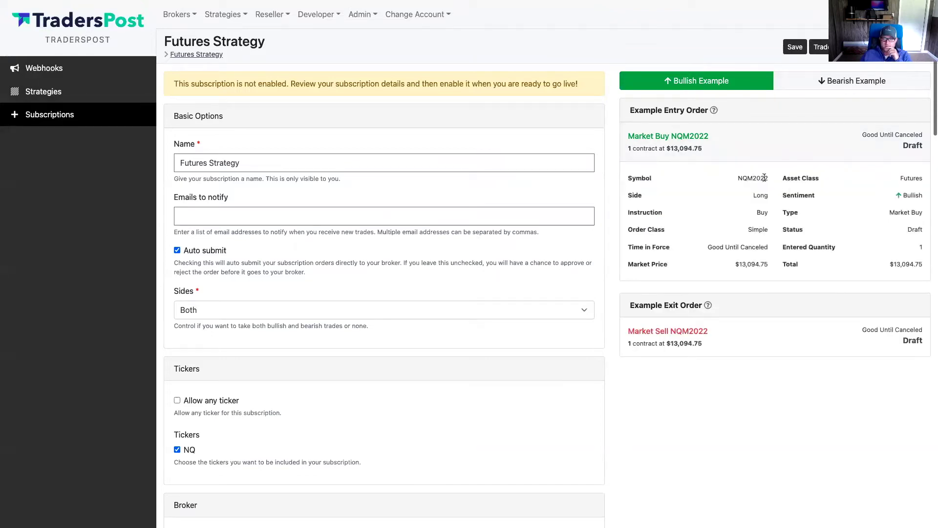
{"action": "scroll", "coordinate": [579, 204], "scroll_direction": "down", "scroll_amount": 15}
{"action": "scroll", "coordinate": [507, 237], "scroll_direction": "down", "scroll_amount": 5}
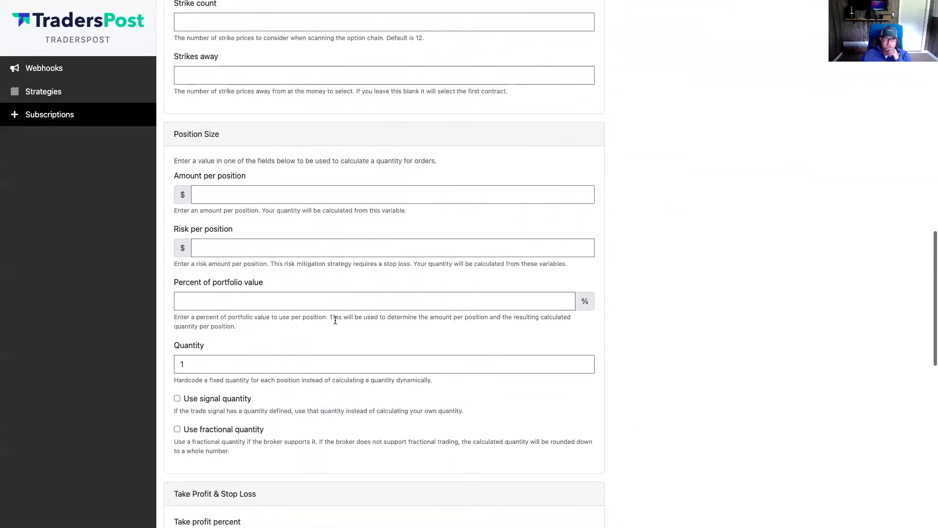
{"action": "left_click", "coordinate": [196, 331]}
{"action": "scroll", "coordinate": [425, 318], "scroll_direction": "up", "scroll_amount": 20}
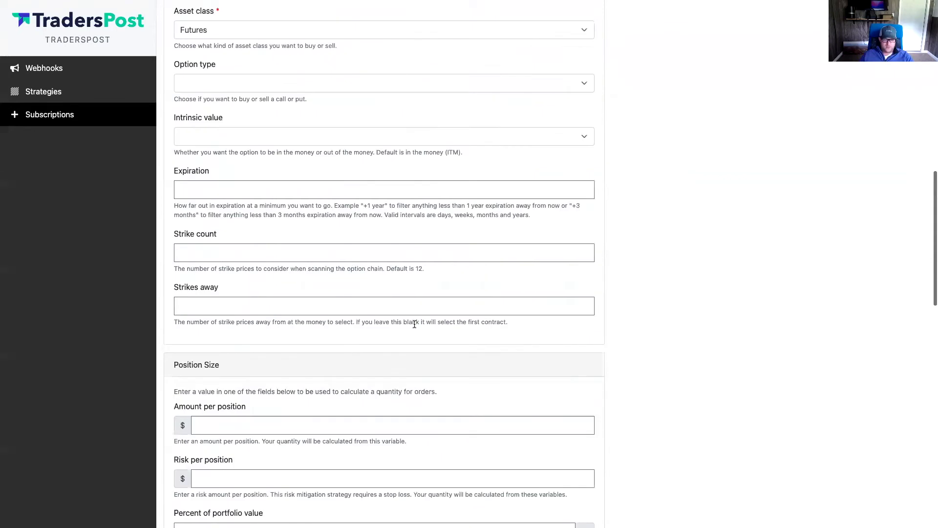
{"action": "left_click", "coordinate": [795, 47]}
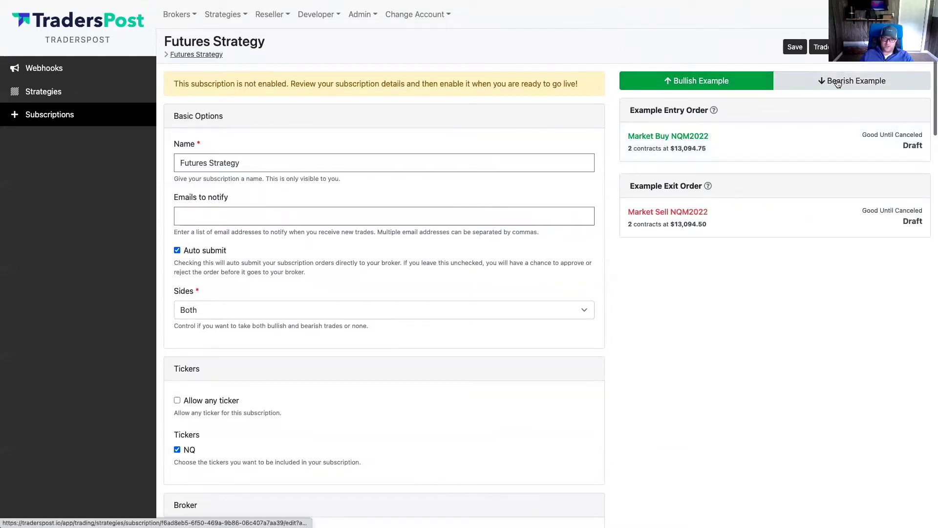
Set the subscription's sides to Bearish and save the subscription
{"action": "left_click", "coordinate": [196, 311]}
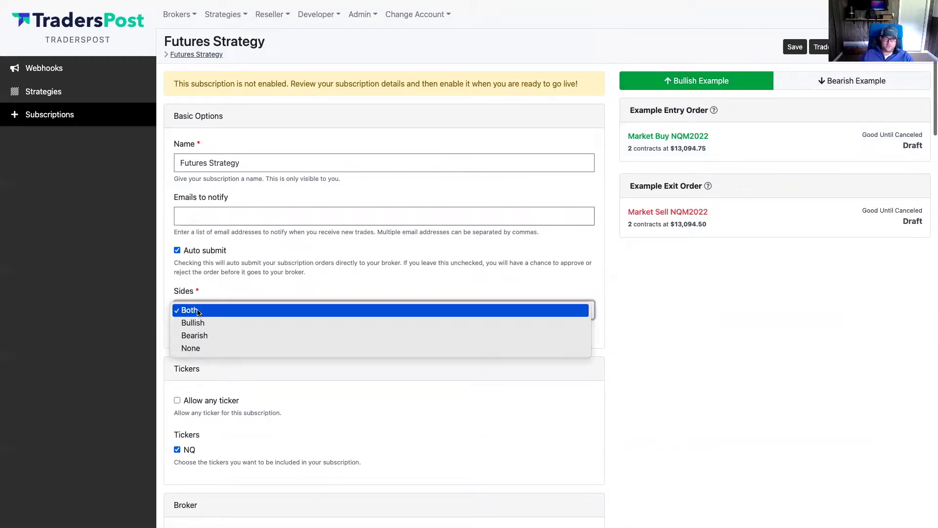
{"action": "left_click", "coordinate": [190, 337]}
{"action": "left_click", "coordinate": [795, 48]}
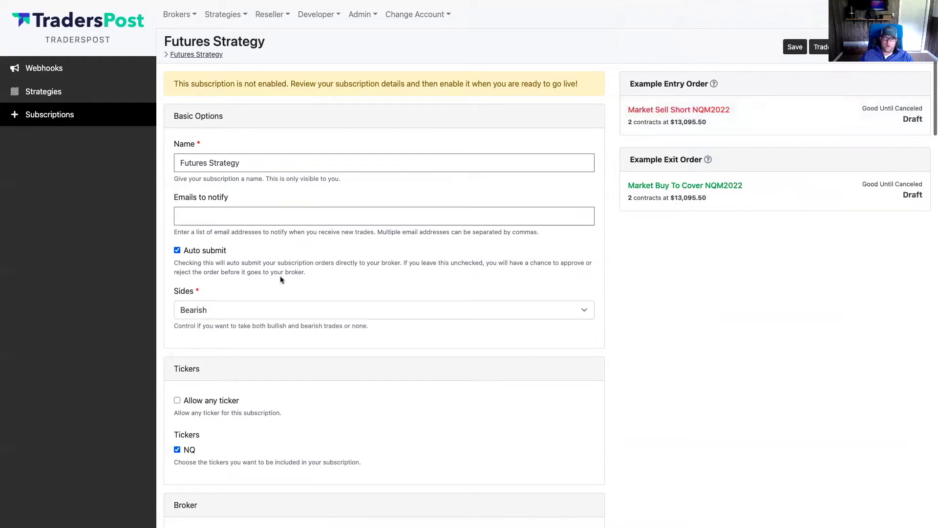
Set the subscription's sides to Bullish and save the subscription
{"action": "left_click", "coordinate": [222, 307]}
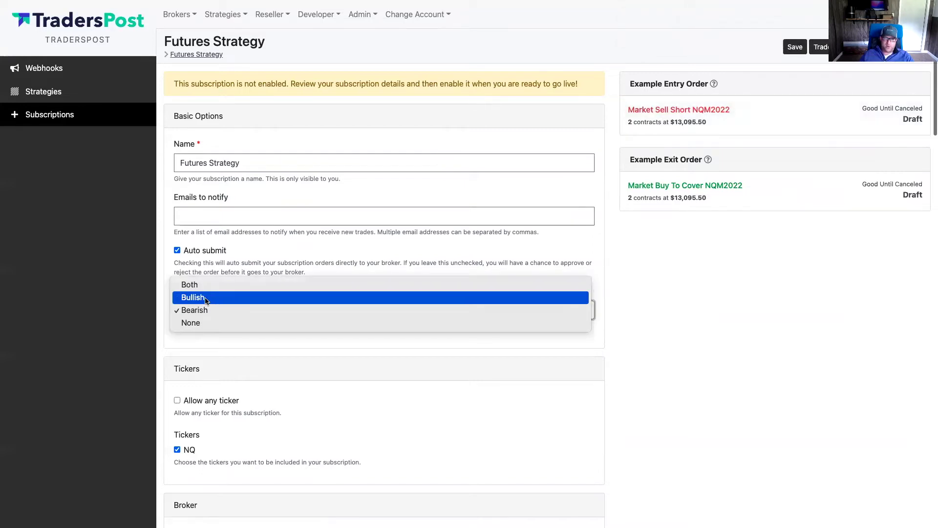
{"action": "left_click", "coordinate": [204, 297]}
{"action": "left_click", "coordinate": [793, 49]}
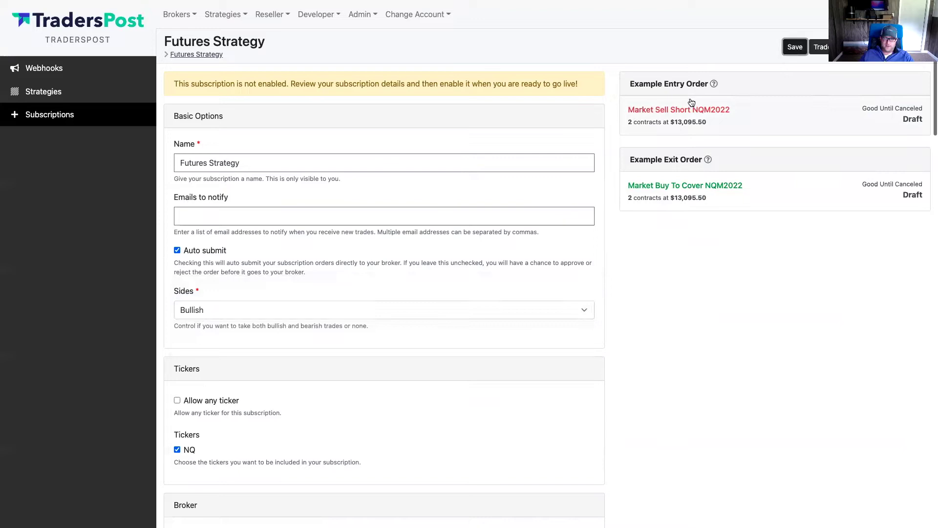
Set the subscription's sides to Both and its fixed quantity to 1, and save the subscription
{"action": "left_click", "coordinate": [192, 310]}
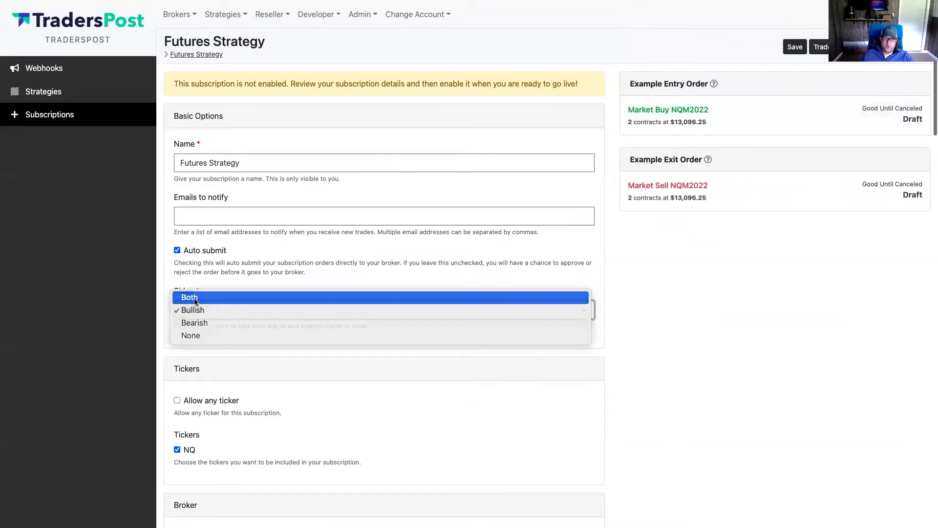
{"action": "left_click", "coordinate": [195, 299]}
{"action": "scroll", "coordinate": [255, 381], "scroll_direction": "down", "scroll_amount": 14}
{"action": "scroll", "coordinate": [254, 384], "scroll_direction": "down", "scroll_amount": 5}
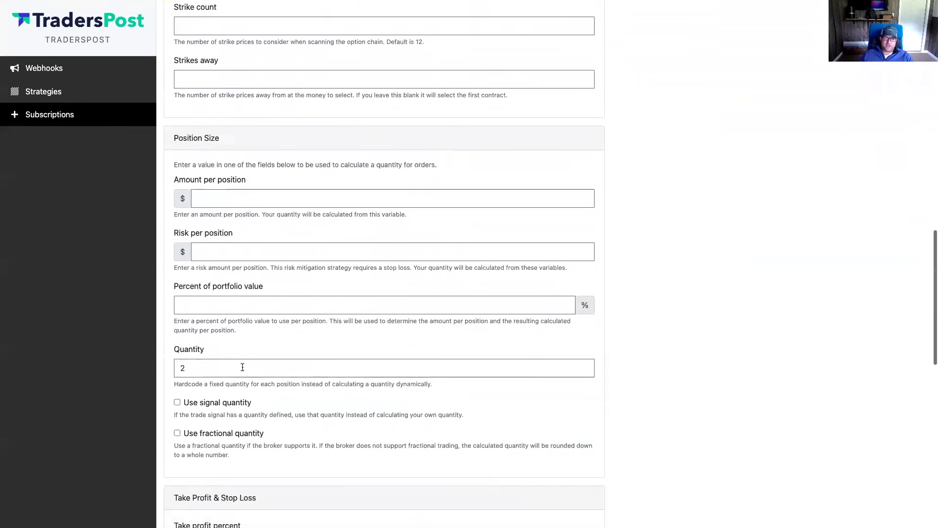
{"action": "left_click", "coordinate": [215, 308]}
{"action": "scroll", "coordinate": [333, 317], "scroll_direction": "up", "scroll_amount": 20}
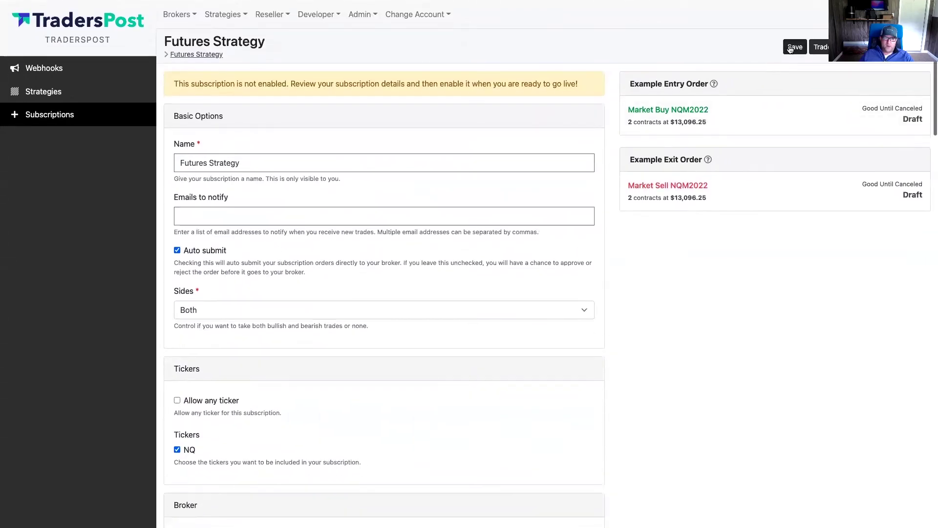
{"action": "left_click", "coordinate": [790, 47]}
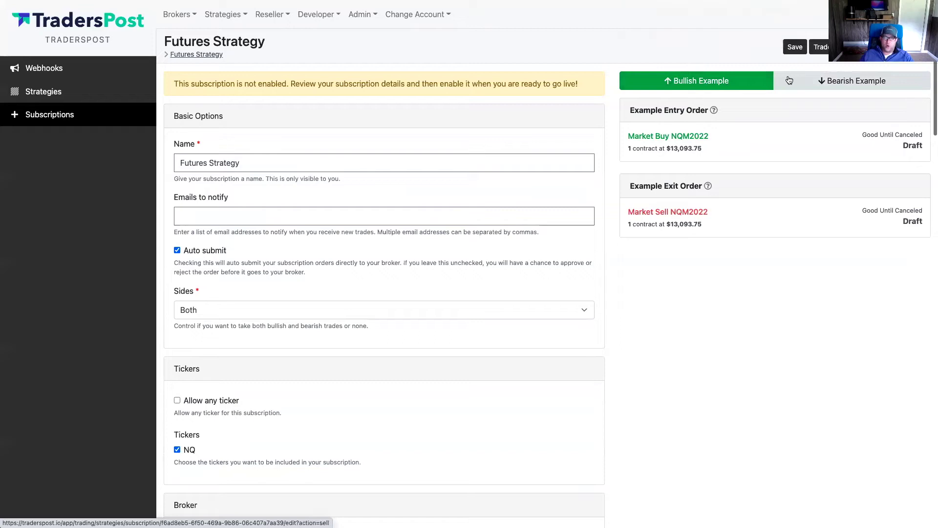
Compare the subscription's bullish and bearish example orders, finishing on the bearish example
{"action": "left_click", "coordinate": [829, 84]}
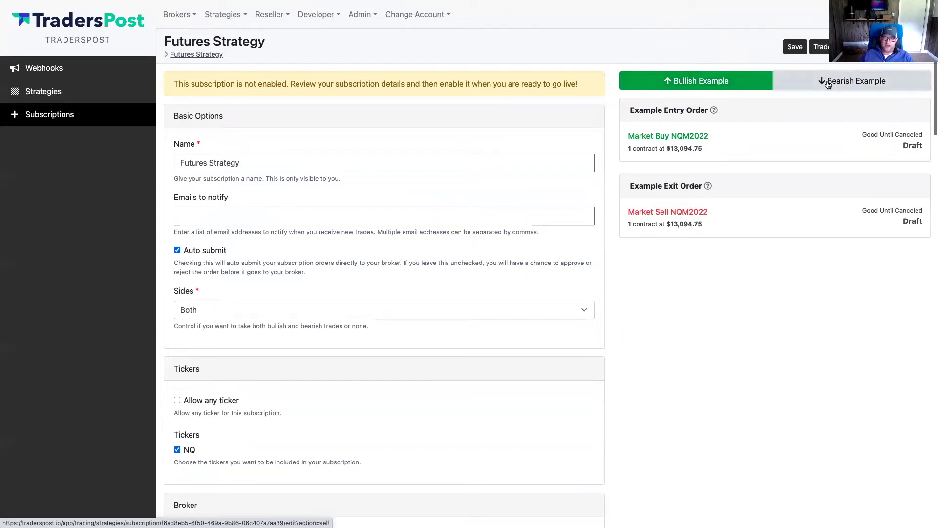
{"action": "left_click", "coordinate": [688, 80]}
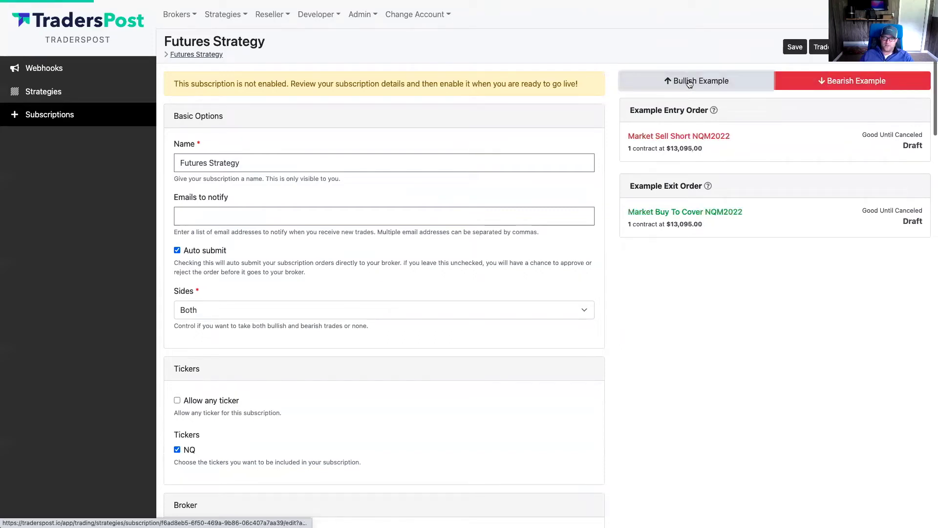
{"action": "left_click", "coordinate": [832, 83]}
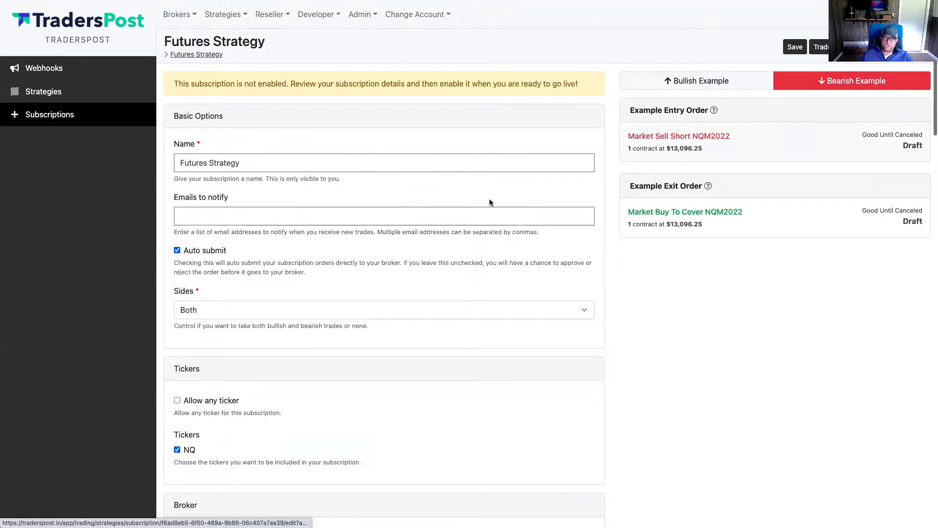
Set a 10% take profit and a Stop Market stop loss of 2%, and save the subscription
{"action": "scroll", "coordinate": [466, 211], "scroll_direction": "down", "scroll_amount": 1}
{"action": "scroll", "coordinate": [466, 211], "scroll_direction": "down", "scroll_amount": 20}
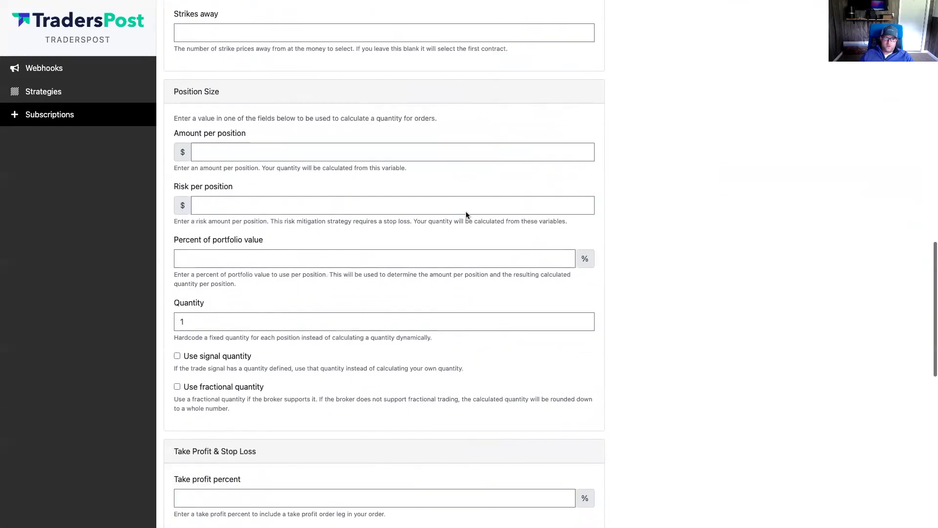
{"action": "scroll", "coordinate": [466, 213], "scroll_direction": "down", "scroll_amount": 5}
{"action": "left_click", "coordinate": [195, 119]}
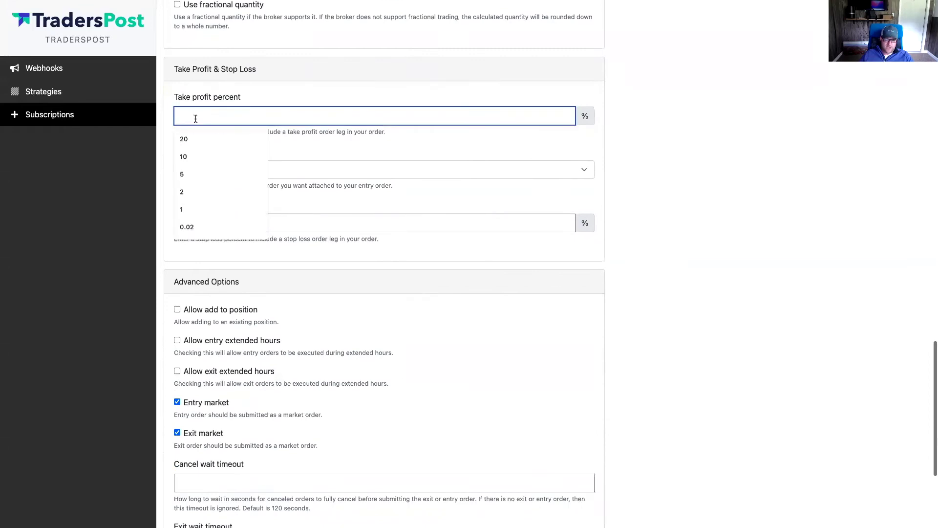
{"action": "type", "text": "10"}
{"action": "left_click", "coordinate": [266, 93]}
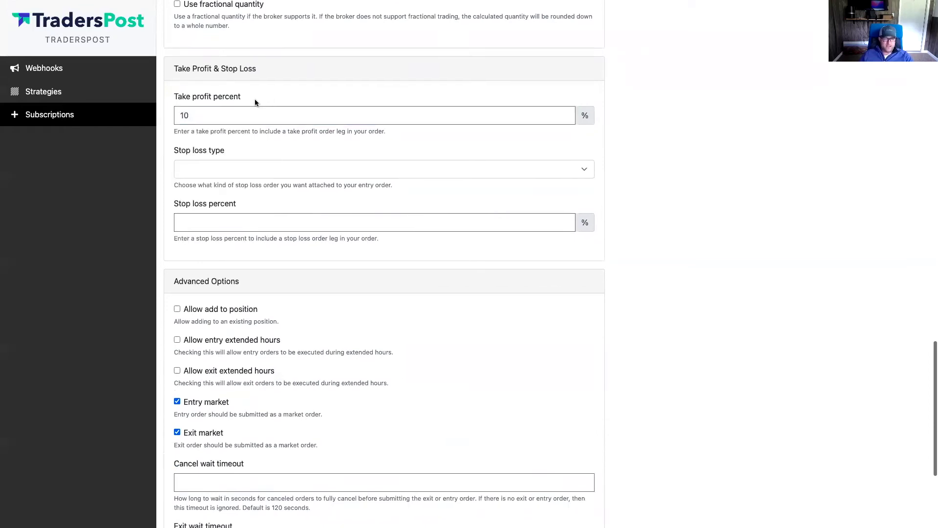
{"action": "left_click", "coordinate": [218, 169]}
{"action": "left_click", "coordinate": [205, 181]}
{"action": "left_click", "coordinate": [202, 218]}
{"action": "type", "text": "2"}
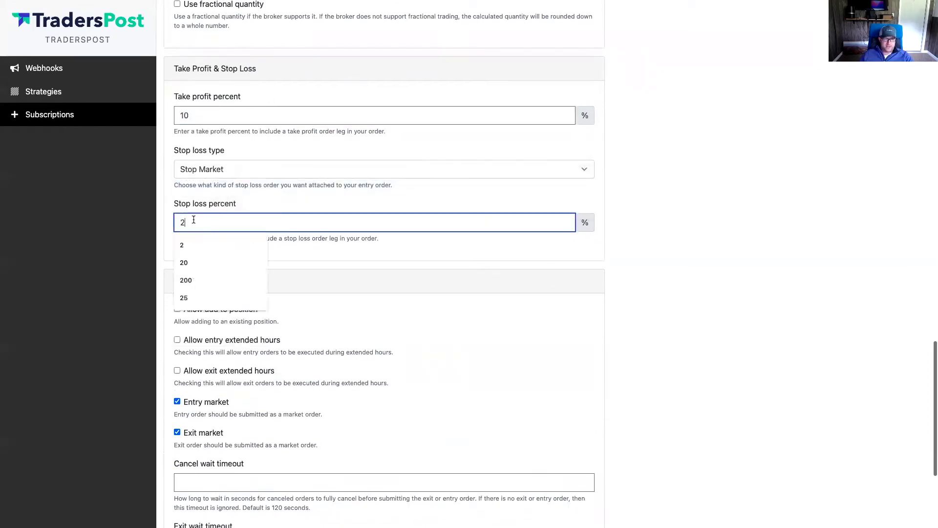
{"action": "left_click", "coordinate": [162, 234]}
{"action": "scroll", "coordinate": [163, 234], "scroll_direction": "down", "scroll_amount": 4}
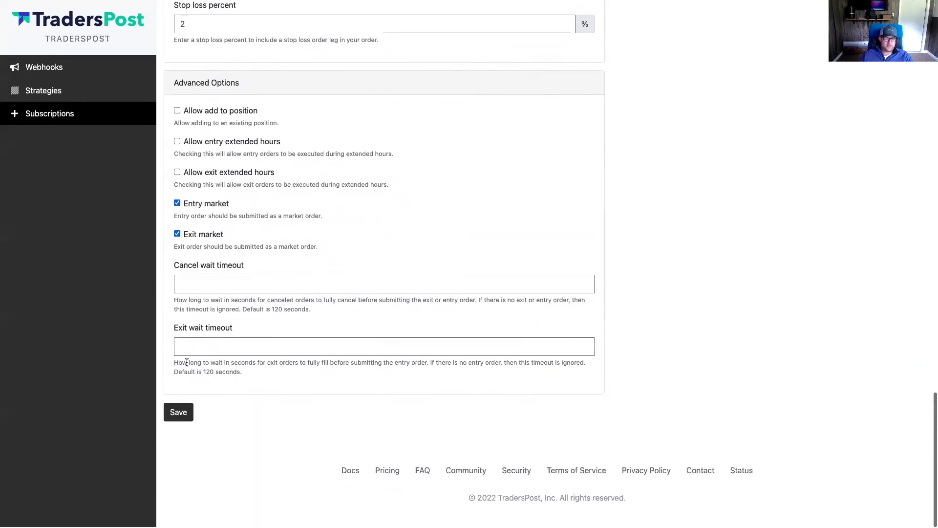
{"action": "left_click", "coordinate": [184, 414]}
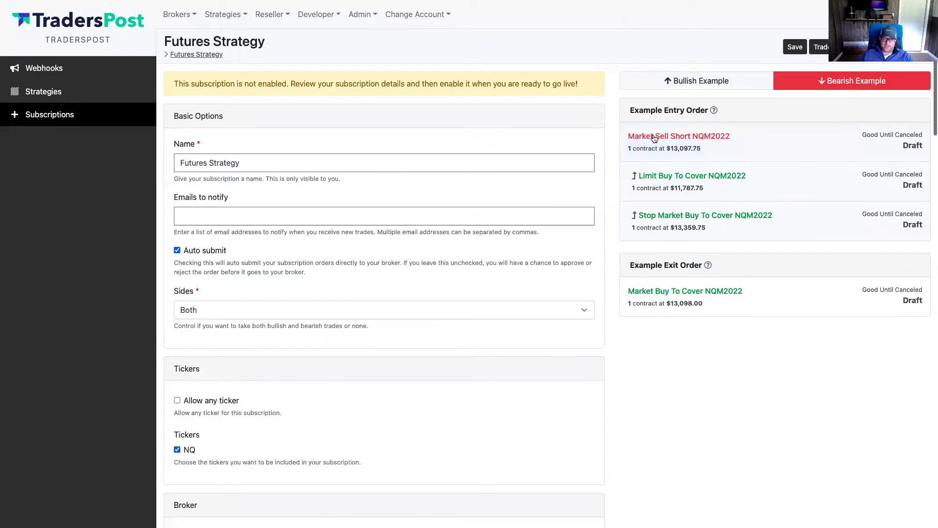
Examine the example entry order's take profit and stop loss legs for the bearish and bullish sides
{"action": "left_click", "coordinate": [685, 140]}
{"action": "left_click", "coordinate": [694, 82]}
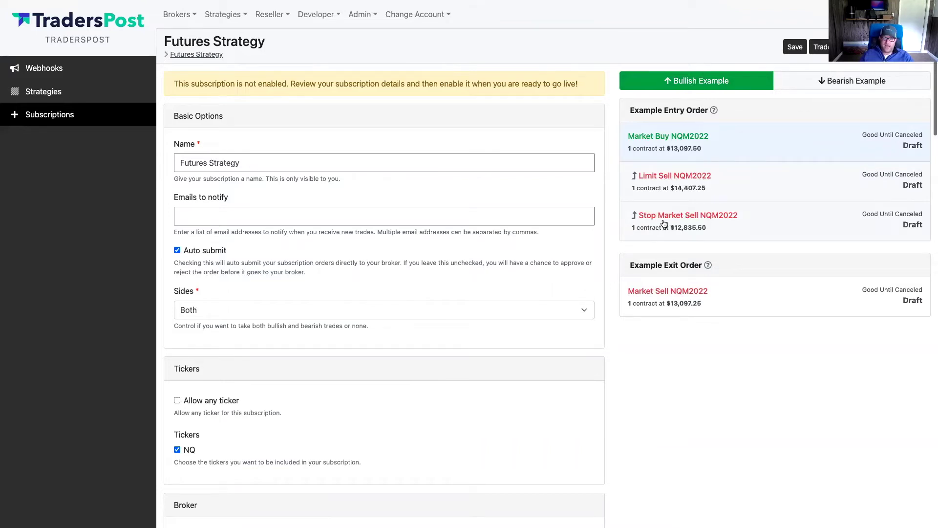
Clear the take profit percent, stop loss type and stop loss percent, and save the subscription
{"action": "scroll", "coordinate": [518, 246], "scroll_direction": "down", "scroll_amount": 15}
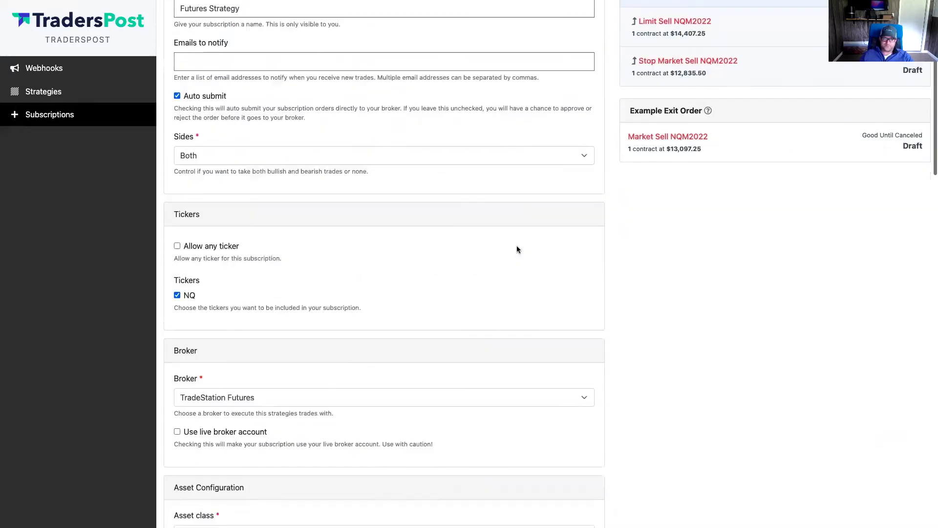
{"action": "scroll", "coordinate": [517, 245], "scroll_direction": "down", "scroll_amount": 5}
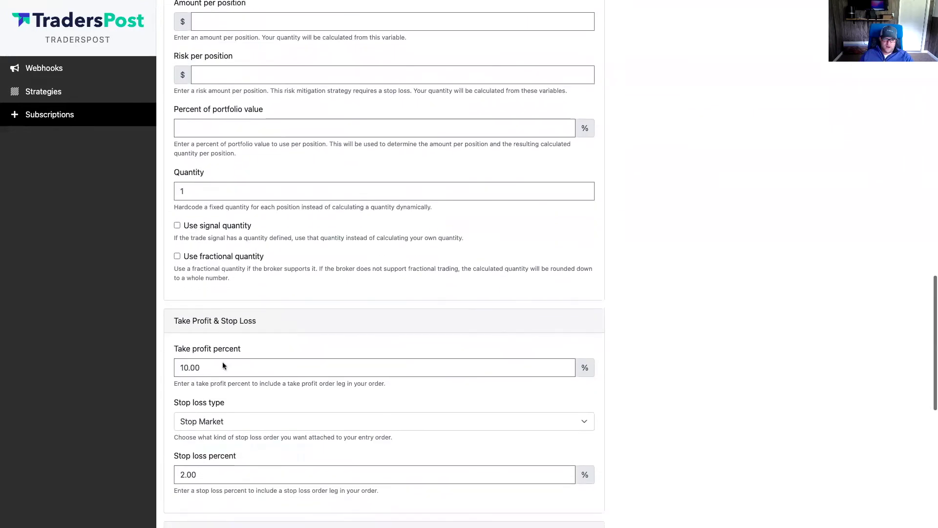
{"action": "double_click", "coordinate": [206, 370]}
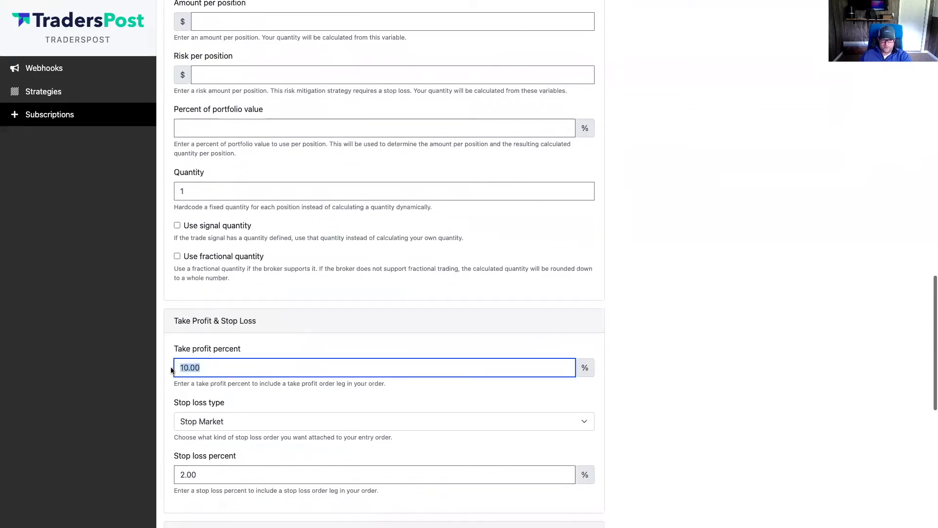
{"action": "key", "text": "BackSpace"}
{"action": "left_click", "coordinate": [212, 423]}
{"action": "left_click", "coordinate": [212, 413]}
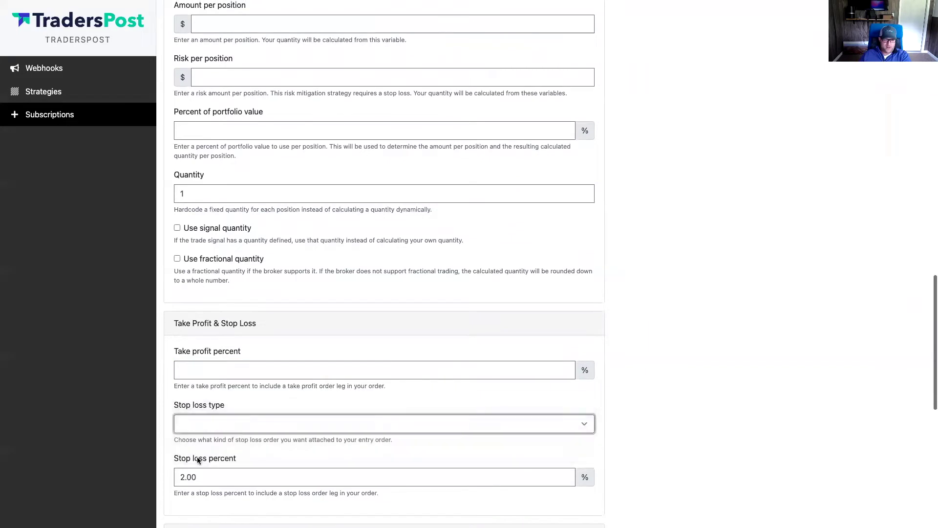
{"action": "double_click", "coordinate": [189, 476]}
{"action": "key", "text": "BackSpace"}
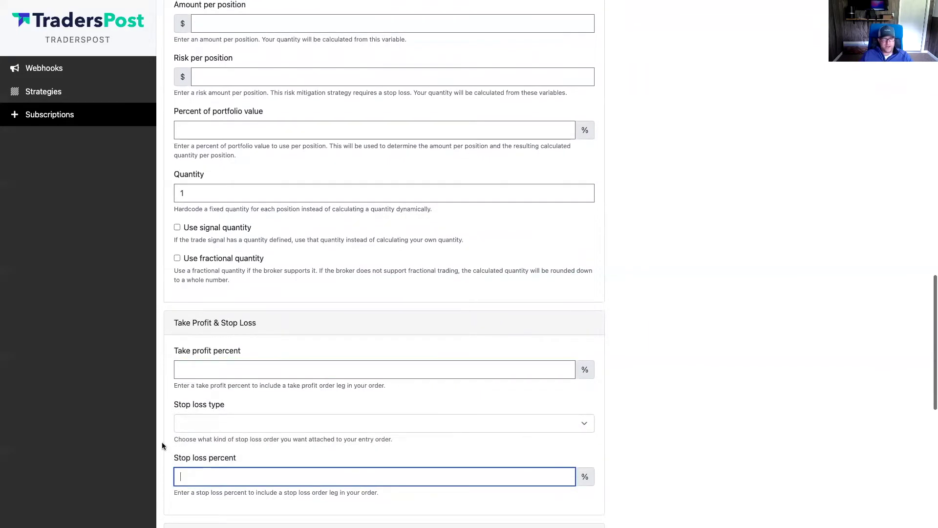
{"action": "scroll", "coordinate": [162, 442], "scroll_direction": "down", "scroll_amount": 7}
{"action": "scroll", "coordinate": [187, 479], "scroll_direction": "down", "scroll_amount": 2}
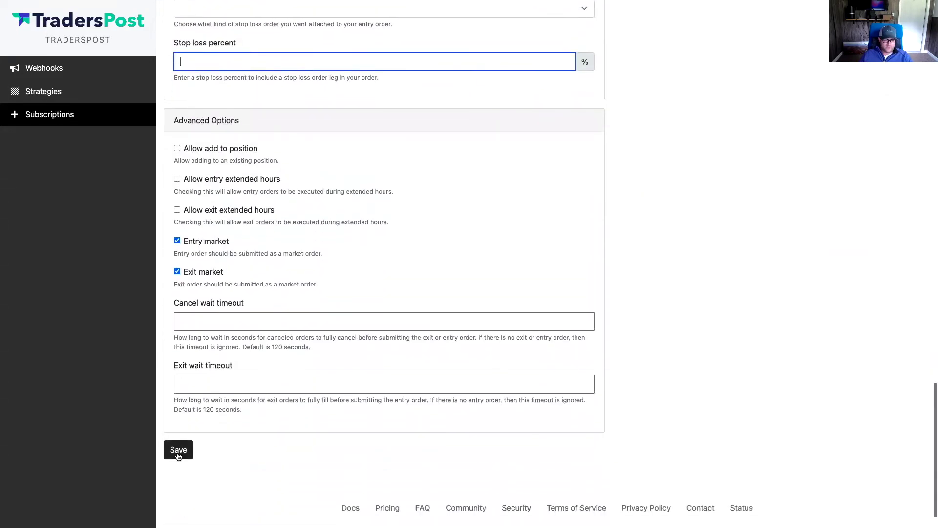
{"action": "left_click", "coordinate": [178, 448]}
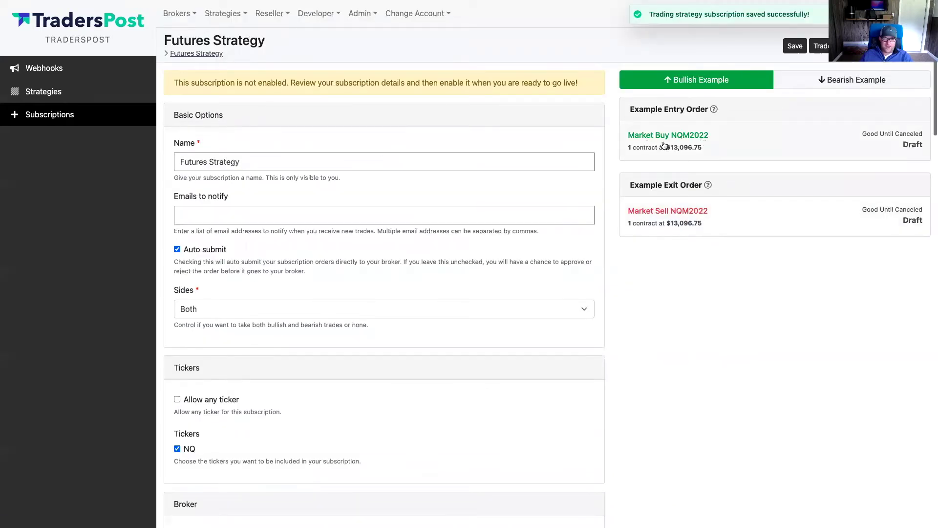
Enable the subscription, authorizing it for Futures Strategy on the TradeStation Futures broker
{"action": "left_click", "coordinate": [665, 144]}
{"action": "left_click", "coordinate": [661, 145]}
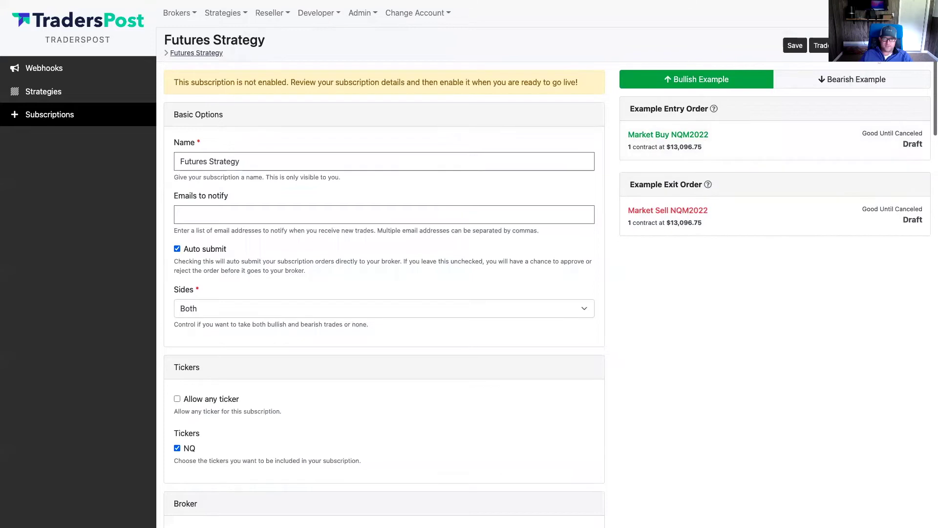
{"action": "left_click", "coordinate": [853, 45]}
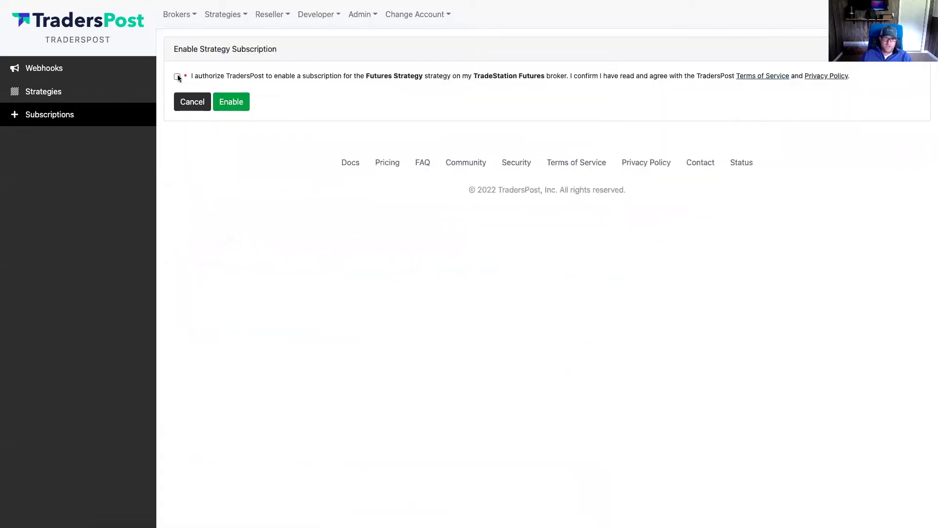
{"action": "left_click", "coordinate": [177, 76]}
{"action": "left_click", "coordinate": [231, 101]}
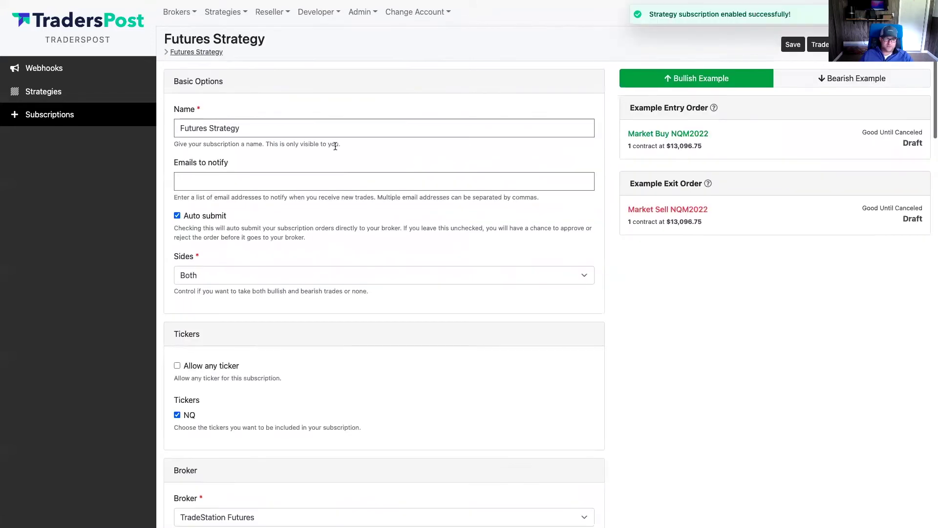
Send a Buy signal for NQ through Futures Webhooks with the test option off
{"action": "left_click", "coordinate": [224, 12]}
{"action": "left_click", "coordinate": [228, 33]}
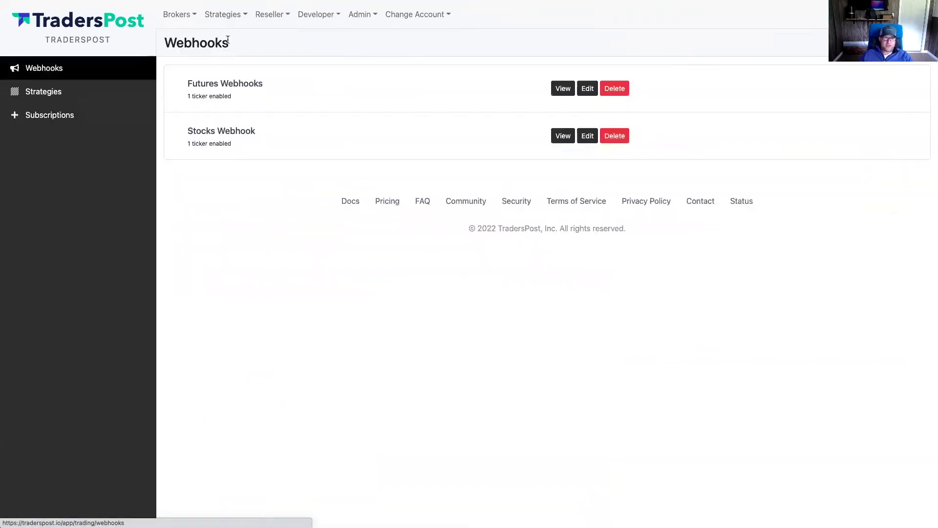
{"action": "left_click", "coordinate": [563, 89]}
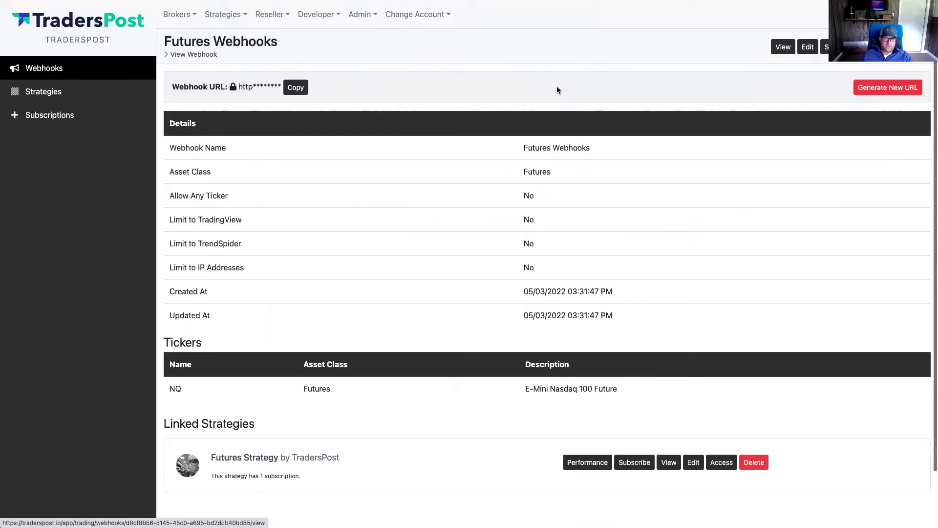
{"action": "left_click", "coordinate": [826, 47]}
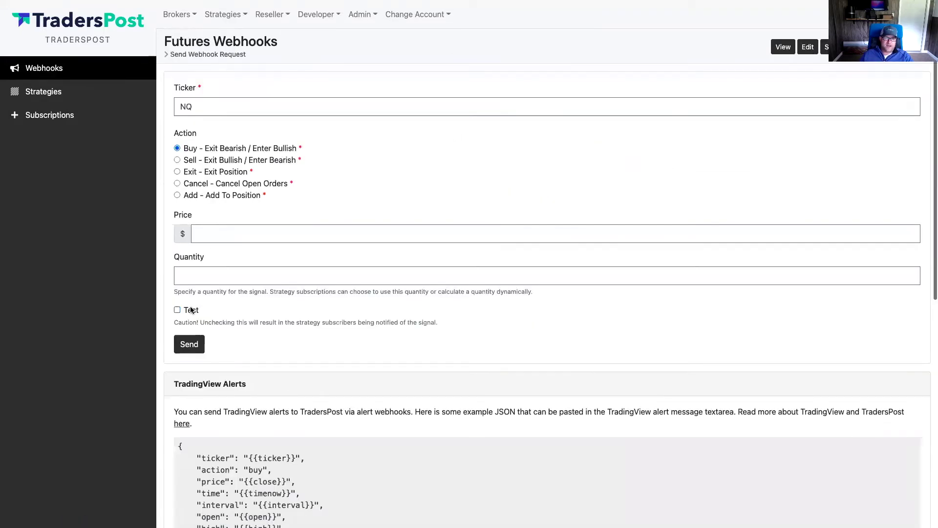
{"action": "left_click", "coordinate": [192, 346]}
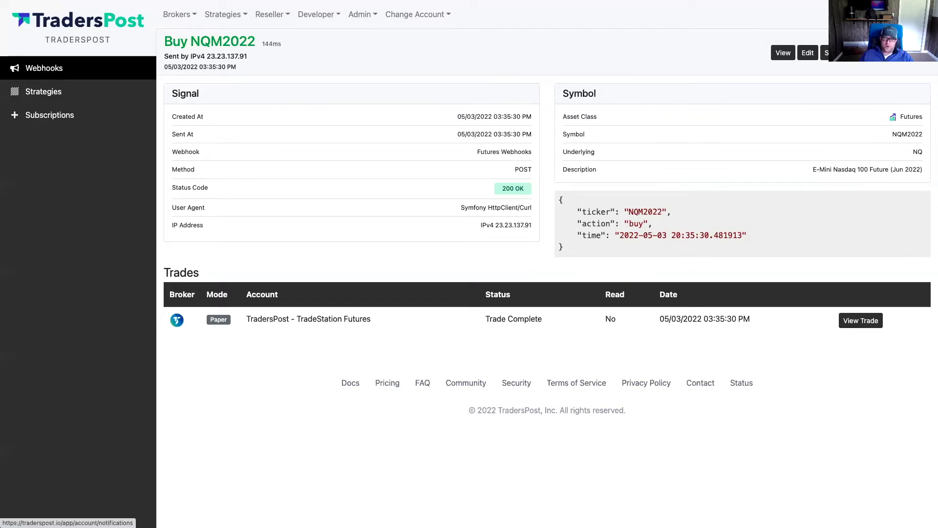
Inspect the Buy NQM2022 trade from the notifications, including its broker log for the submitted order
{"action": "left_click", "coordinate": [853, 14]}
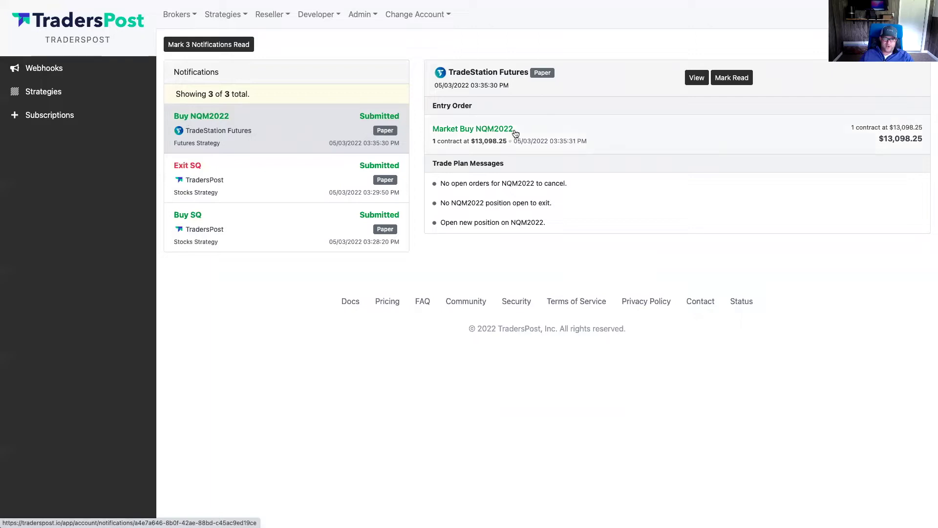
{"action": "left_click", "coordinate": [697, 78]}
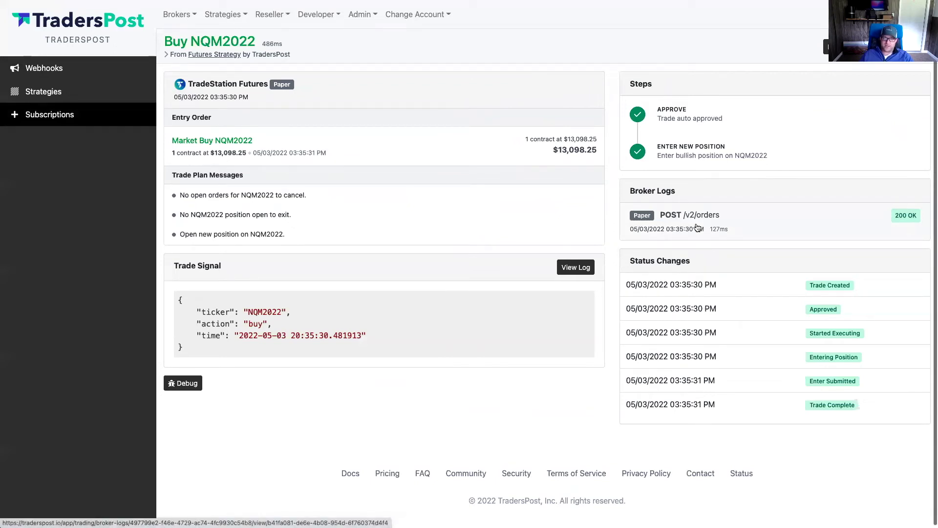
{"action": "left_click", "coordinate": [702, 224]}
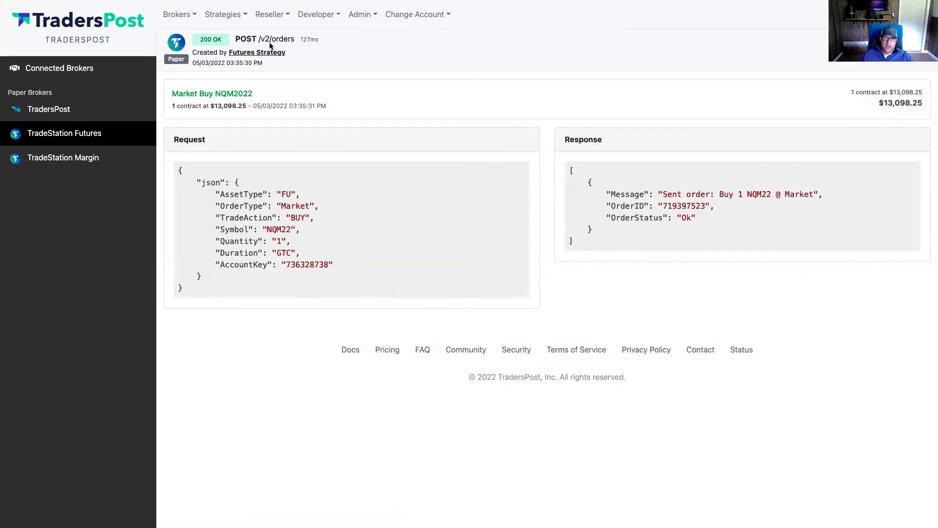
Examine the order log's endpoint, request and response, and check the open positions of the TradeStation Futures paper broker
{"action": "left_click_drag", "start_coordinate": [282, 40], "coordinate": [260, 40]}
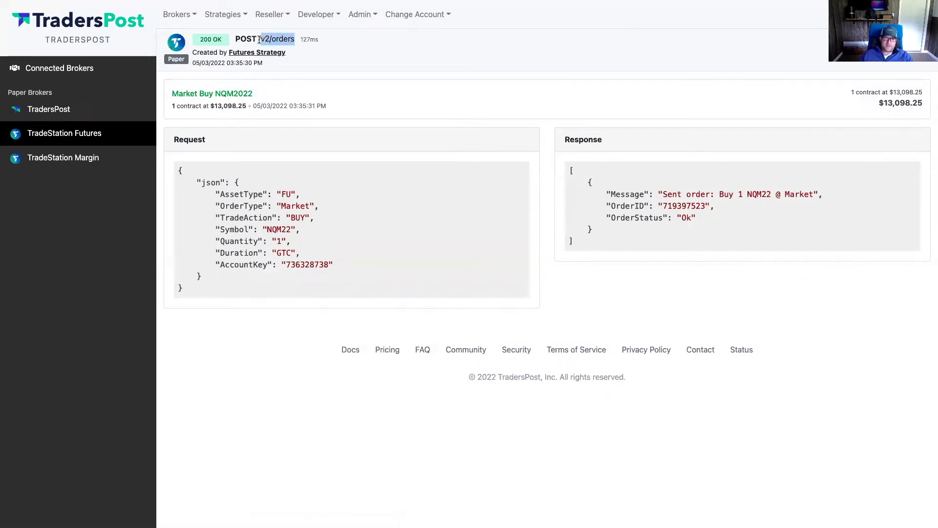
{"action": "left_click_drag", "start_coordinate": [182, 288], "coordinate": [167, 177]}
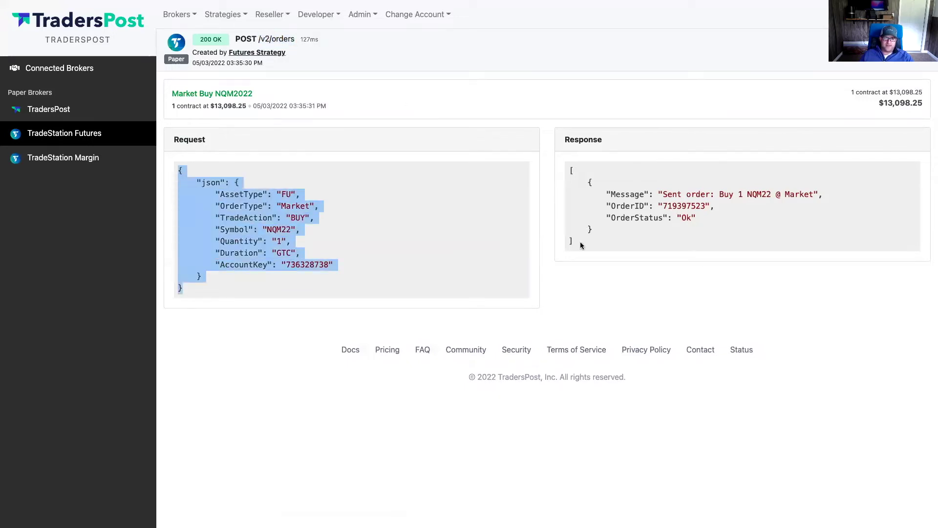
{"action": "left_click_drag", "start_coordinate": [581, 243], "coordinate": [568, 176]}
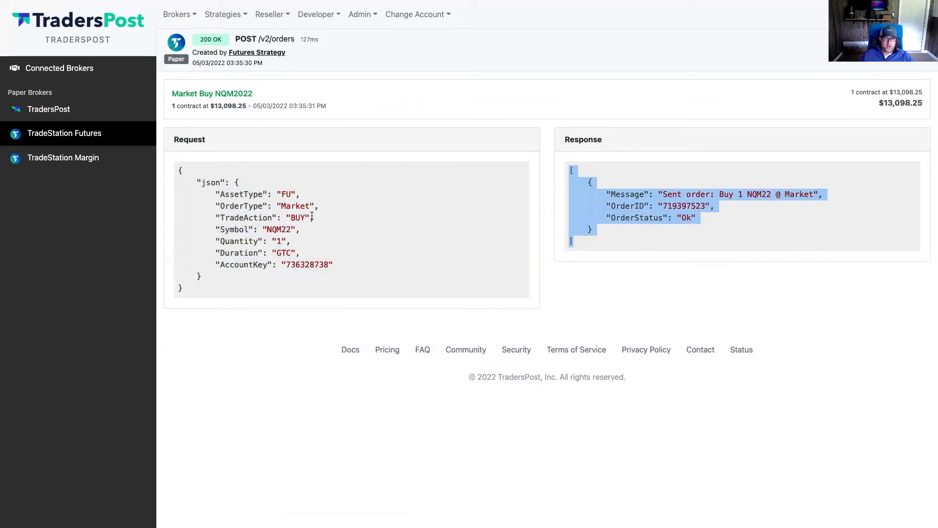
{"action": "left_click_drag", "start_coordinate": [270, 229], "coordinate": [287, 231]}
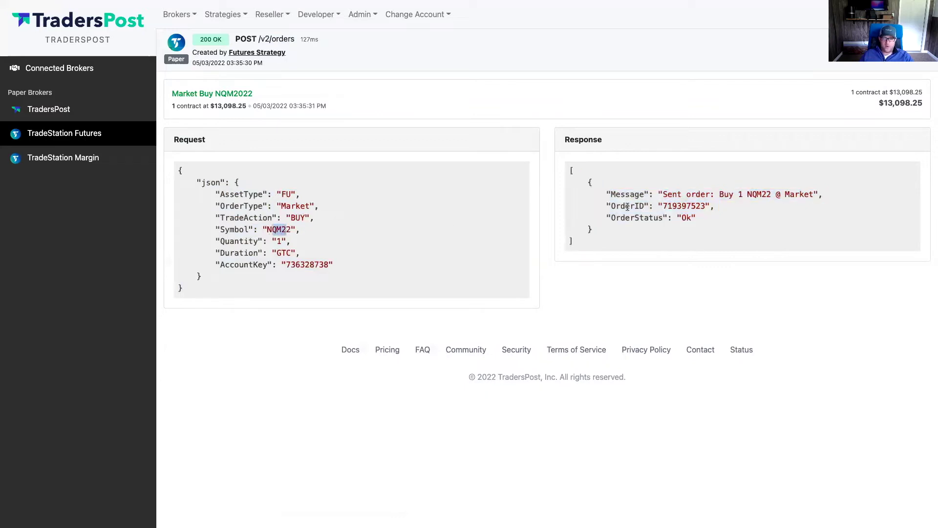
{"action": "double_click", "coordinate": [676, 207]}
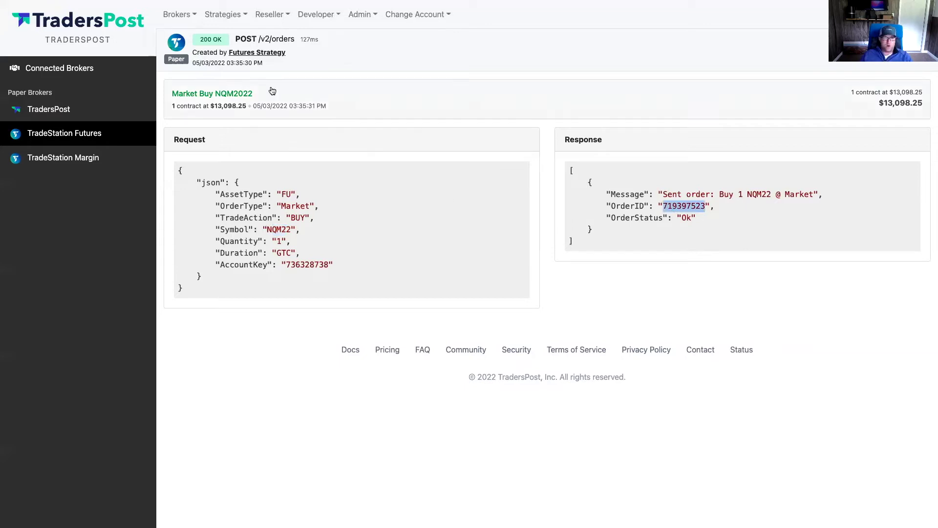
{"action": "left_click", "coordinate": [179, 14]}
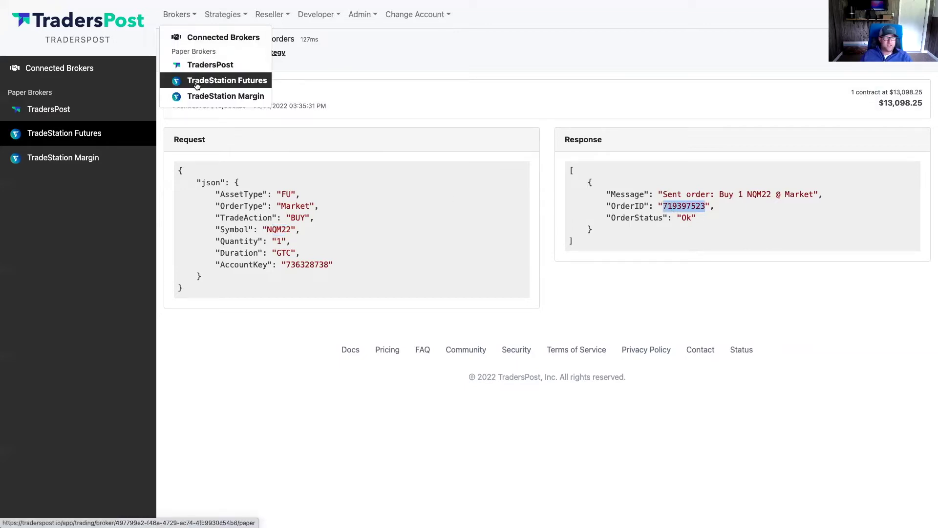
{"action": "left_click", "coordinate": [196, 86]}
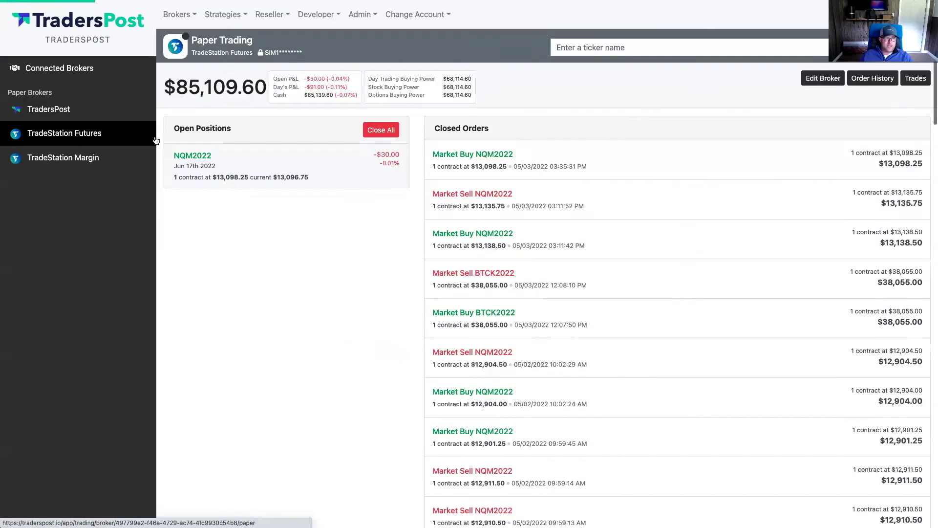
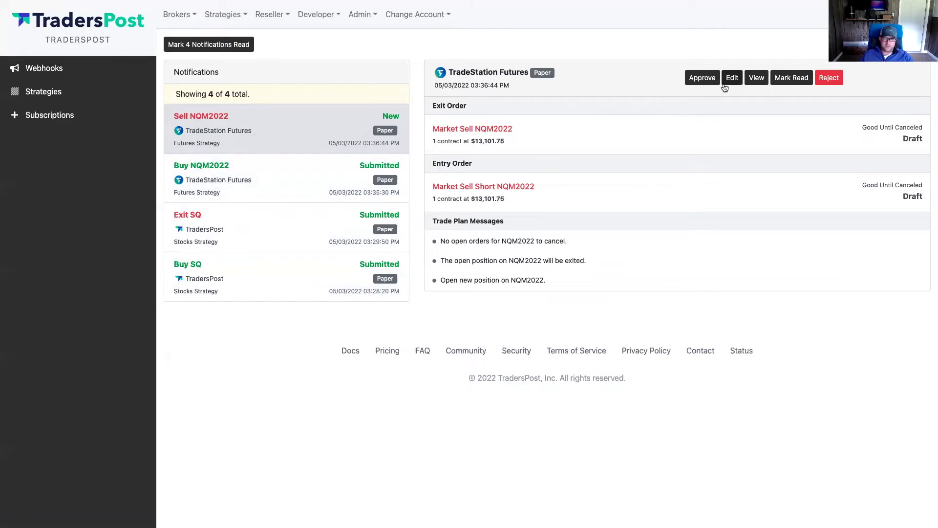
View the new Sell NQM2022 trade, check the TradeStation Futures paper broker's open positions, and return through its pending trade
{"action": "left_click", "coordinate": [757, 78]}
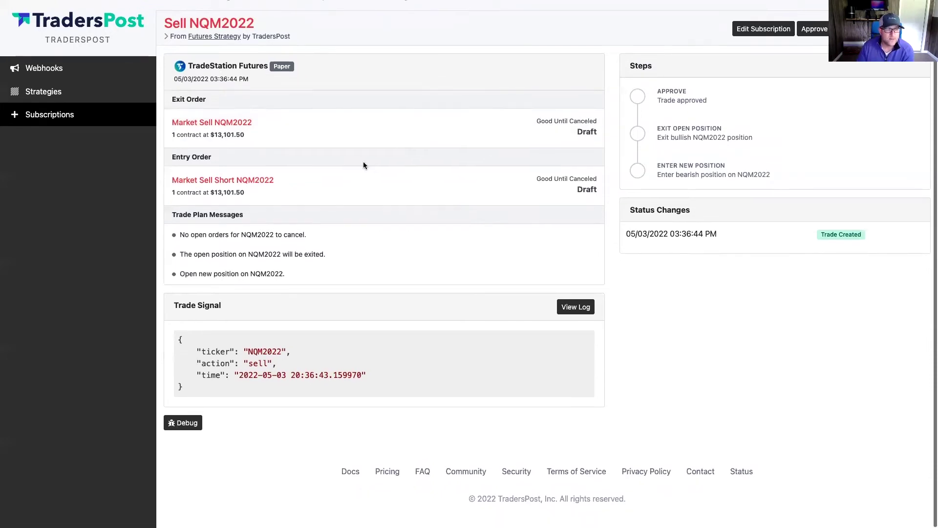
{"action": "left_click", "coordinate": [183, 13]}
{"action": "left_click", "coordinate": [200, 81]}
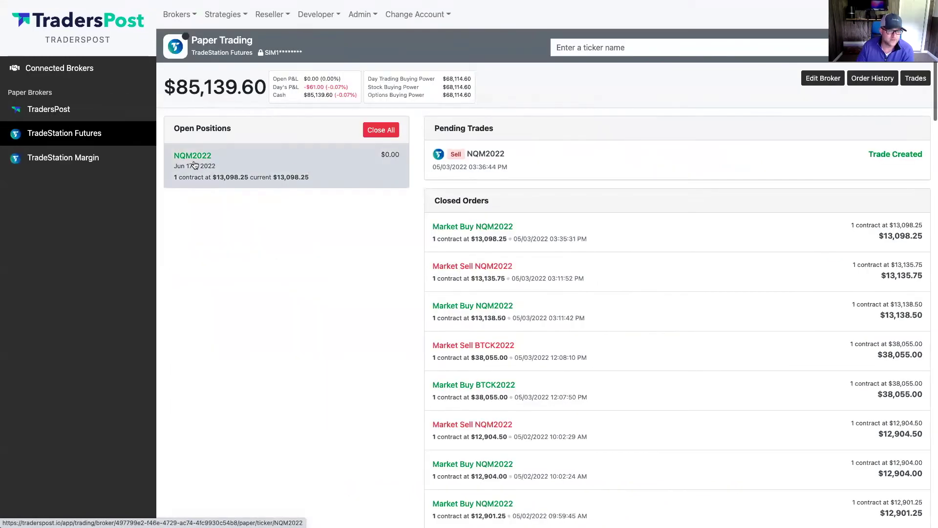
{"action": "left_click", "coordinate": [506, 165]}
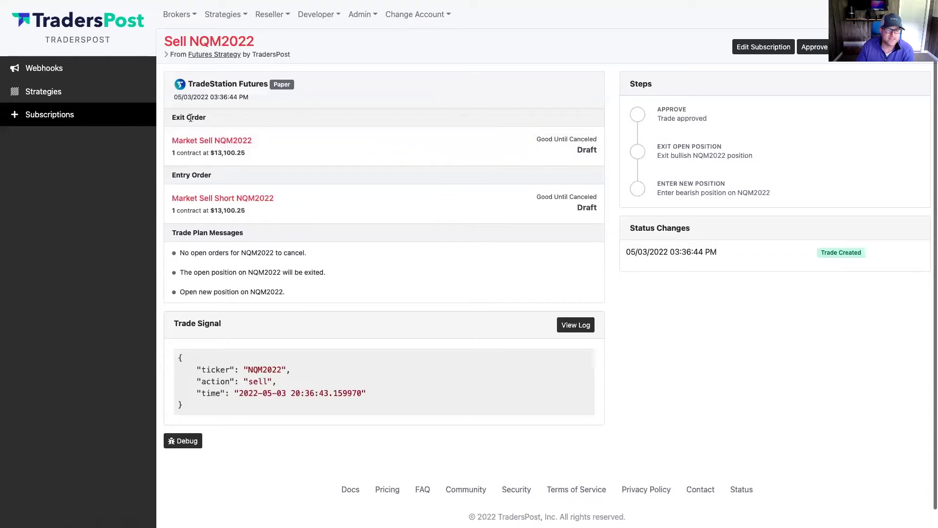
Review the Sell NQM2022 trade's exit order, entry order and trade signal log, and return to the trade
{"action": "left_click_drag", "start_coordinate": [174, 117], "coordinate": [207, 118]}
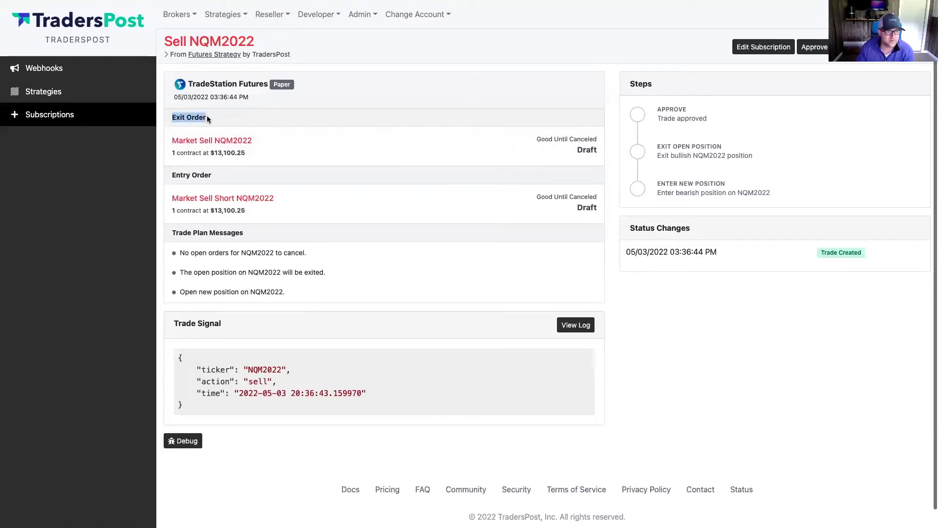
{"action": "left_click_drag", "start_coordinate": [207, 119], "coordinate": [170, 117]}
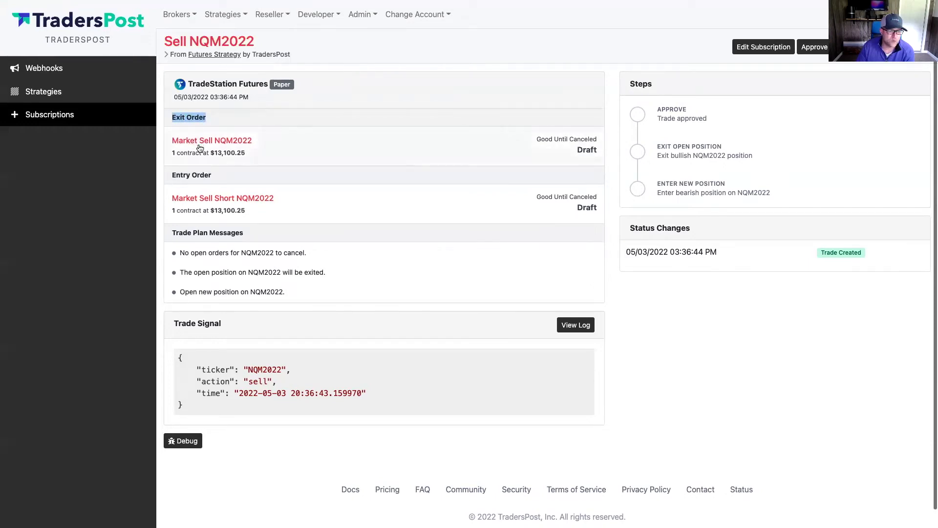
{"action": "left_click_drag", "start_coordinate": [211, 174], "coordinate": [174, 175]}
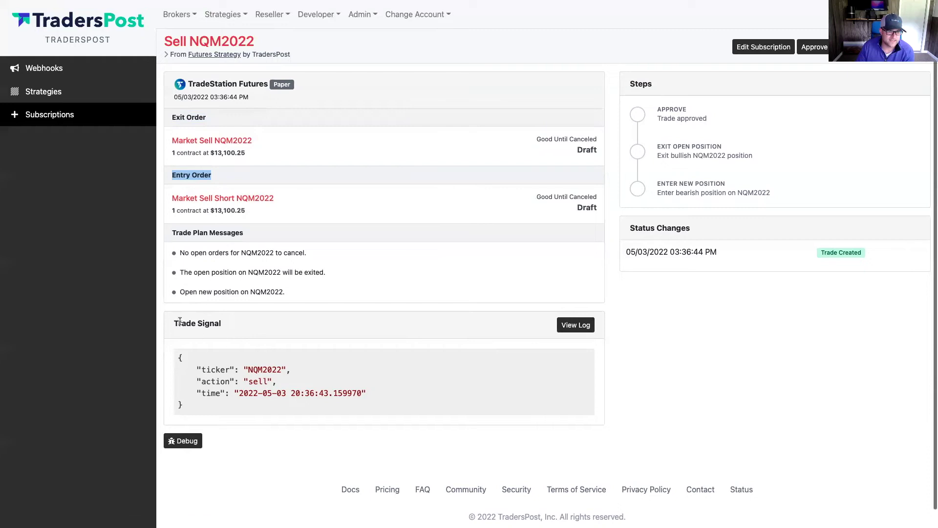
{"action": "left_click", "coordinate": [573, 329]}
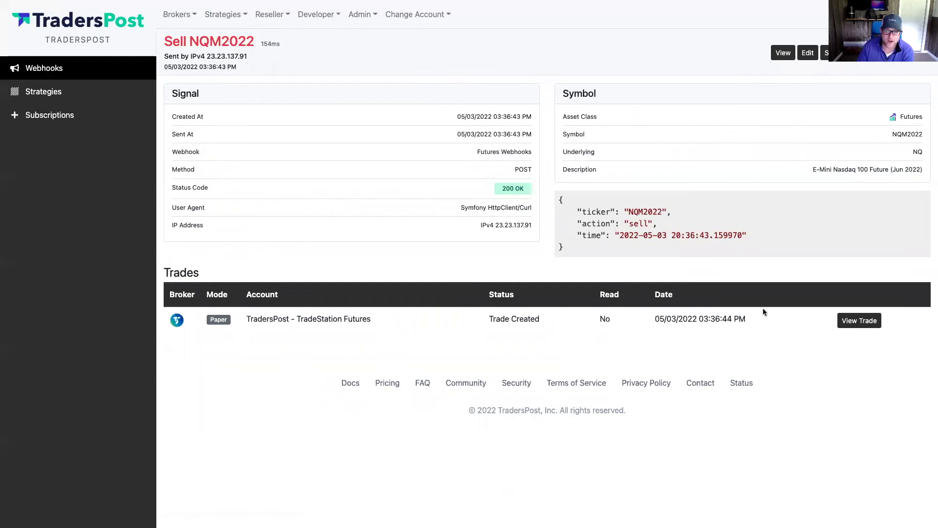
{"action": "left_click", "coordinate": [860, 321]}
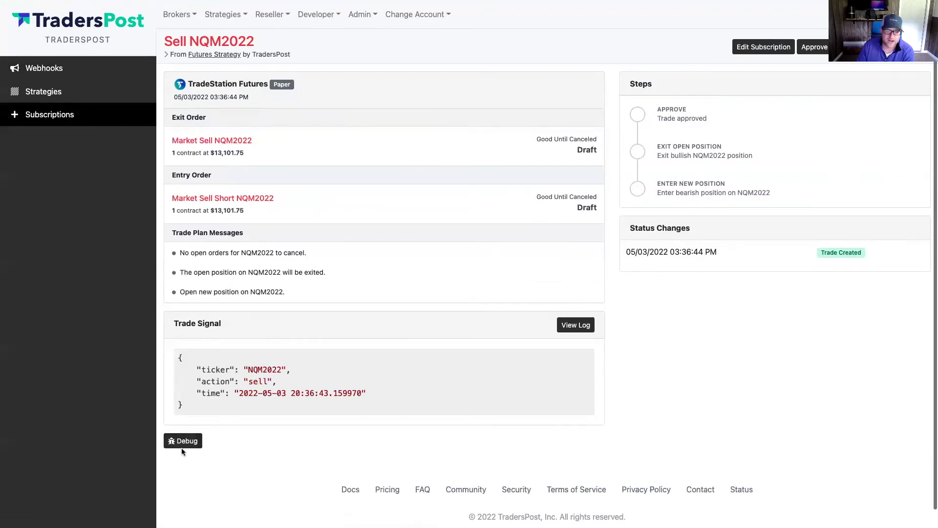
Inspect the Sell NQM2022 trade's debug data, covering open orders, open position, exit order and entry order, and close it
{"action": "scroll", "coordinate": [188, 443], "scroll_direction": "down", "scroll_amount": 1}
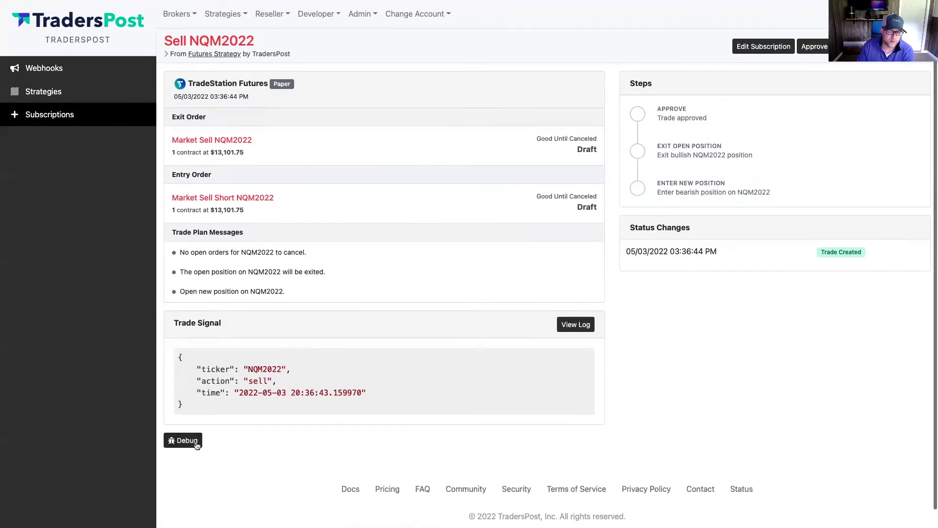
{"action": "scroll", "coordinate": [181, 443], "scroll_direction": "down", "scroll_amount": 1}
{"action": "left_click", "coordinate": [182, 440]}
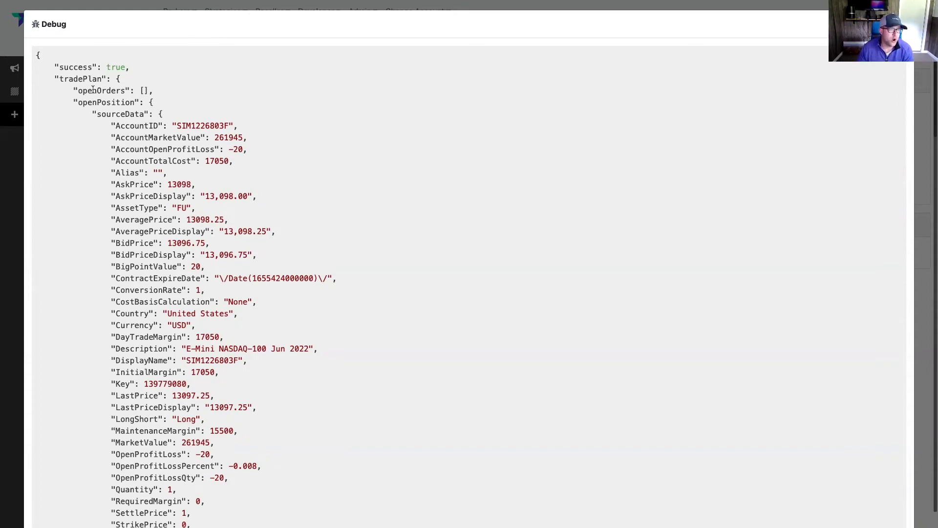
{"action": "left_click_drag", "start_coordinate": [73, 90], "coordinate": [154, 92]}
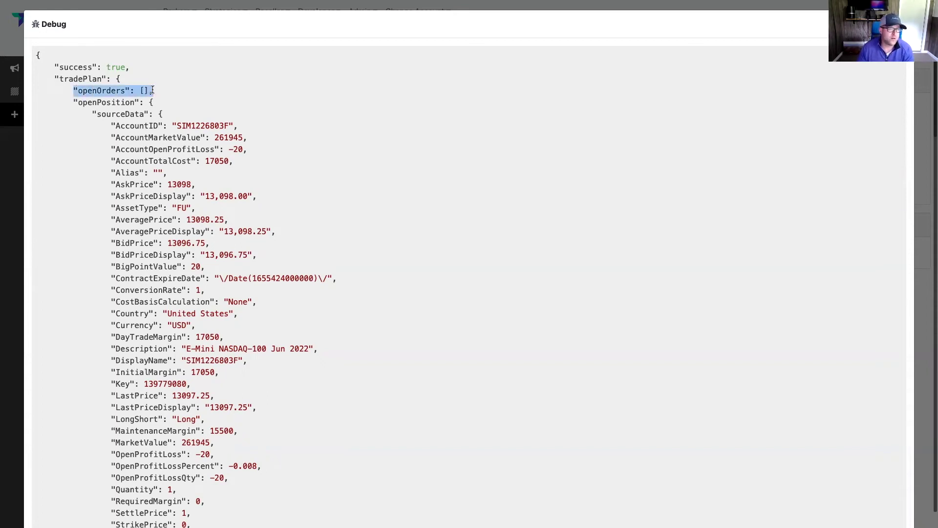
{"action": "left_click_drag", "start_coordinate": [72, 102], "coordinate": [156, 106]}
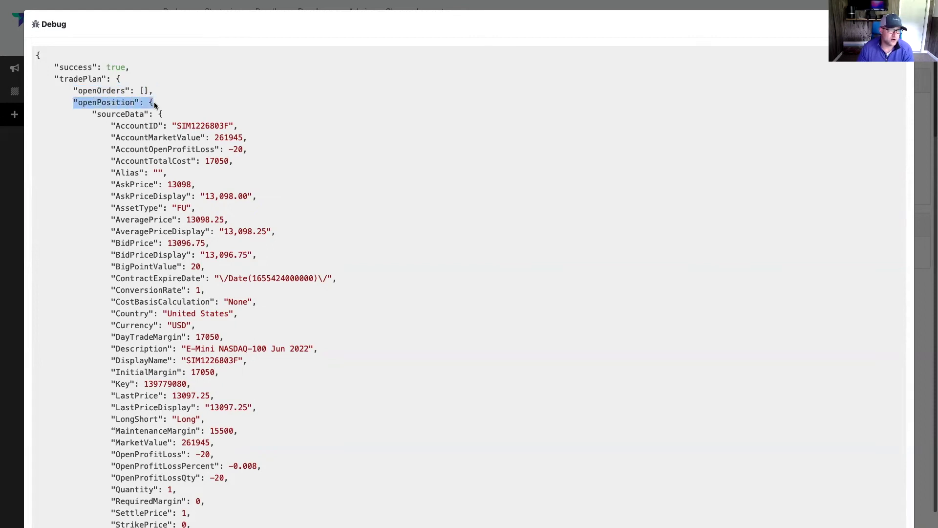
{"action": "scroll", "coordinate": [151, 140], "scroll_direction": "down", "scroll_amount": 12}
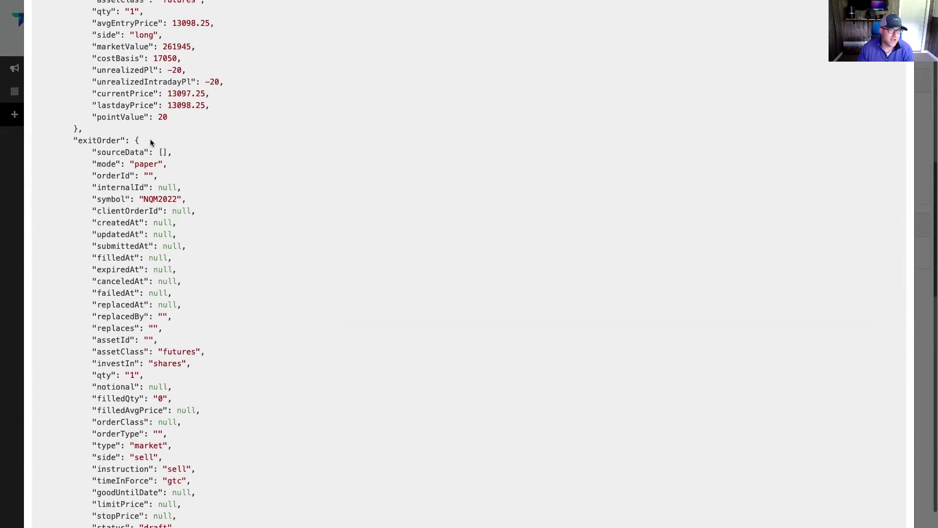
{"action": "left_click_drag", "start_coordinate": [73, 140], "coordinate": [140, 139]}
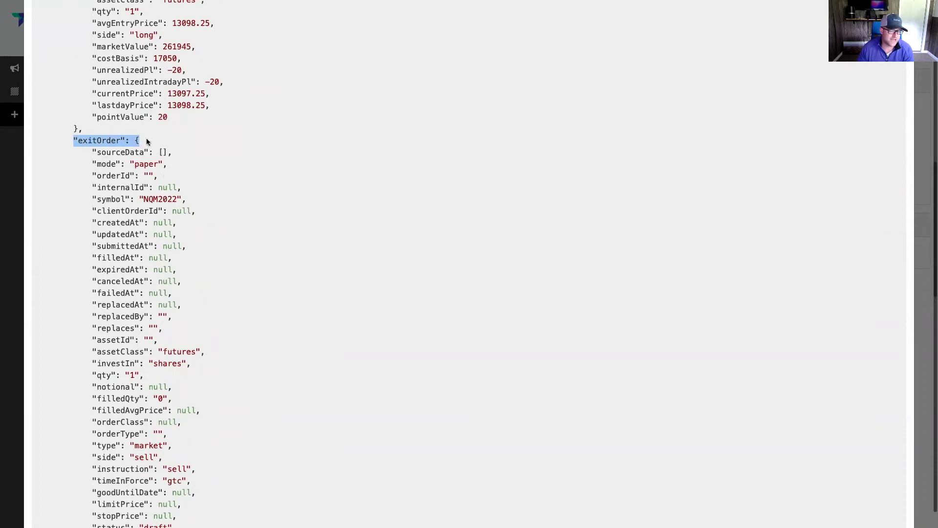
{"action": "scroll", "coordinate": [145, 145], "scroll_direction": "down", "scroll_amount": 3}
{"action": "scroll", "coordinate": [147, 148], "scroll_direction": "down", "scroll_amount": 4}
{"action": "left_click_drag", "start_coordinate": [73, 333], "coordinate": [141, 331]}
{"action": "scroll", "coordinate": [149, 332], "scroll_direction": "up", "scroll_amount": 20}
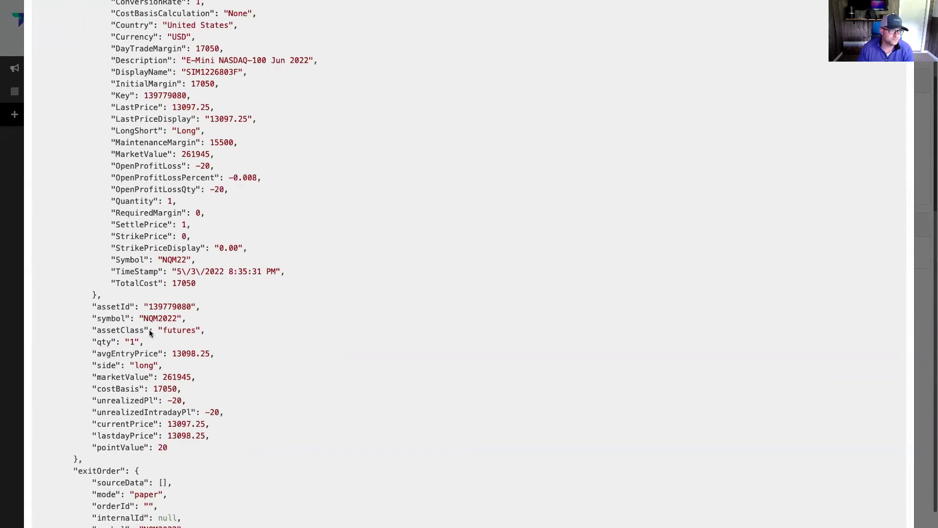
{"action": "scroll", "coordinate": [176, 247], "scroll_direction": "down", "scroll_amount": 20}
{"action": "scroll", "coordinate": [132, 342], "scroll_direction": "up", "scroll_amount": 20}
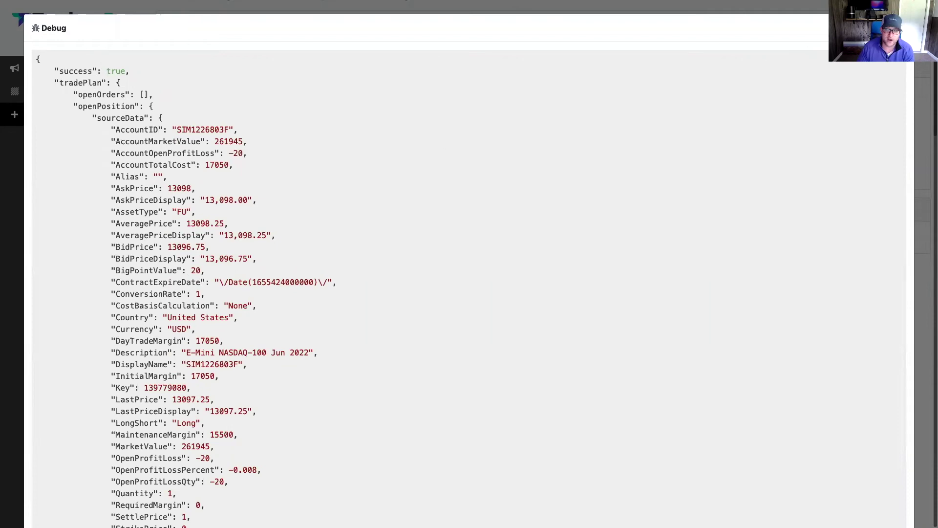
{"action": "key", "text": "Escape"}
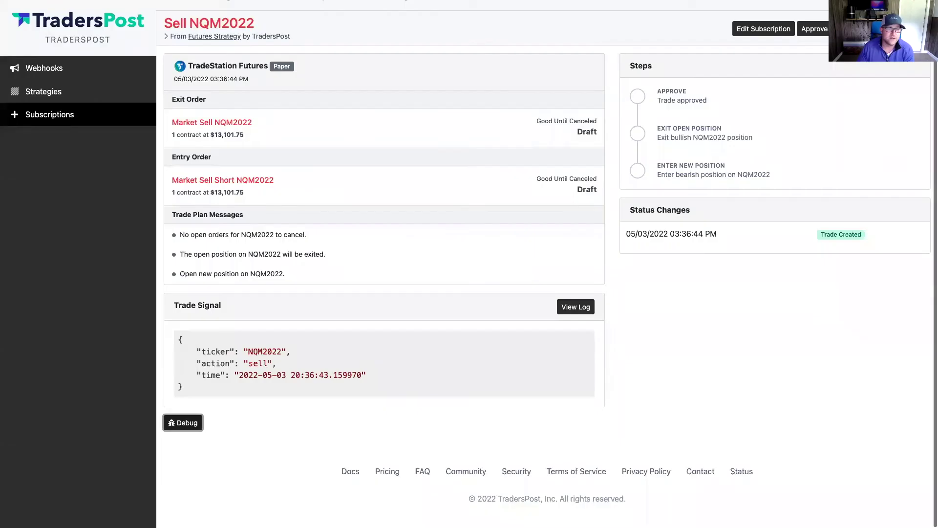
{"action": "left_click", "coordinate": [181, 423]}
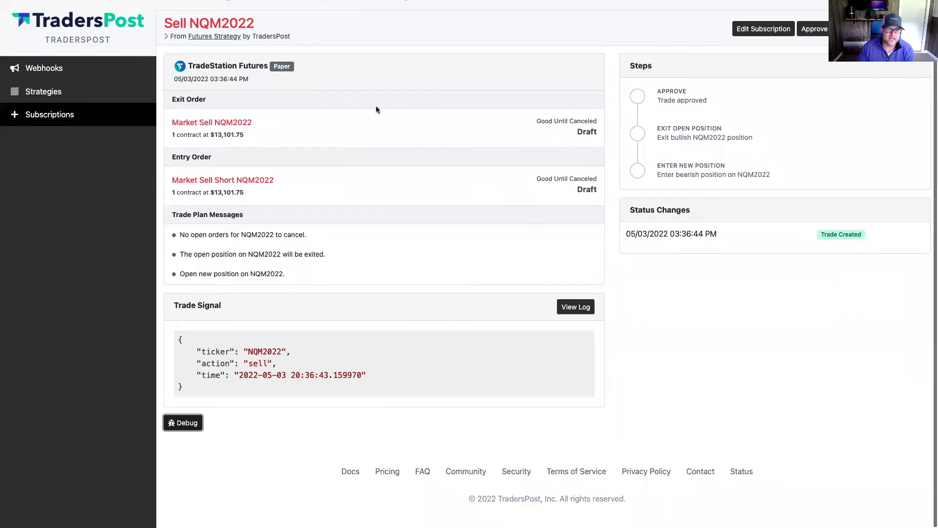
{"action": "left_click", "coordinate": [901, 27]}
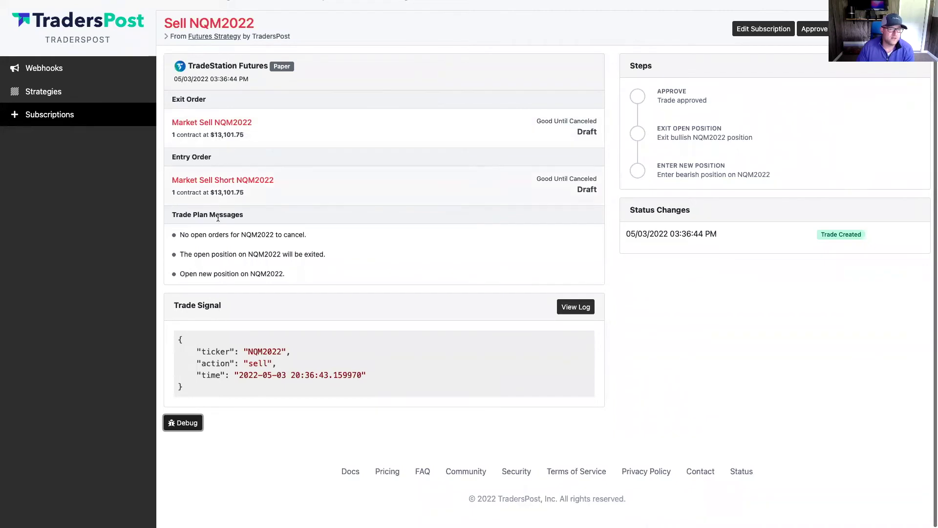
Read the three trade plan messages of the Sell NQM2022 trade
{"action": "left_click_drag", "start_coordinate": [180, 235], "coordinate": [308, 234]}
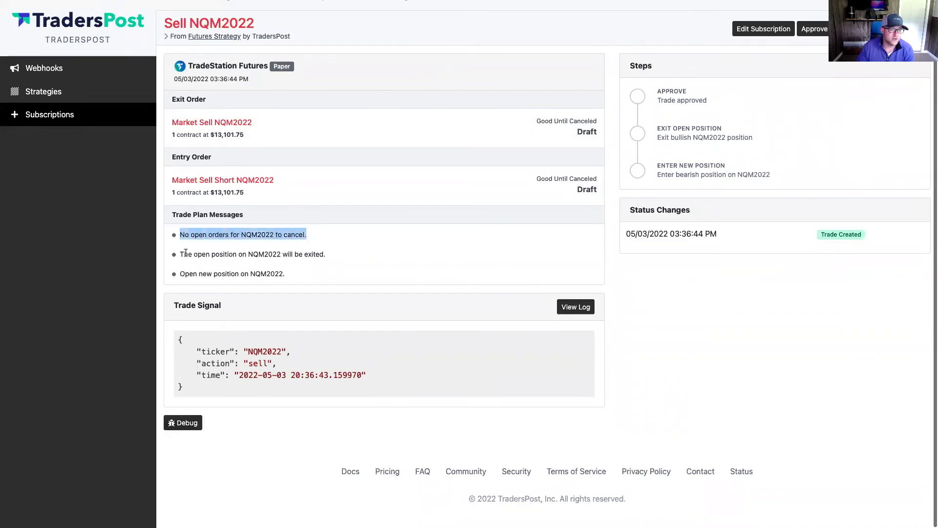
{"action": "left_click_drag", "start_coordinate": [180, 254], "coordinate": [343, 257]}
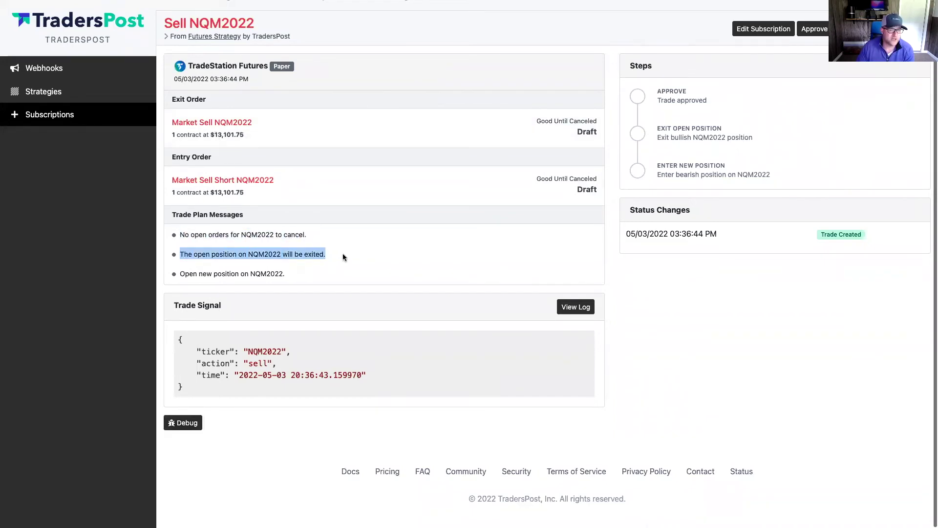
{"action": "left_click_drag", "start_coordinate": [289, 275], "coordinate": [178, 275]}
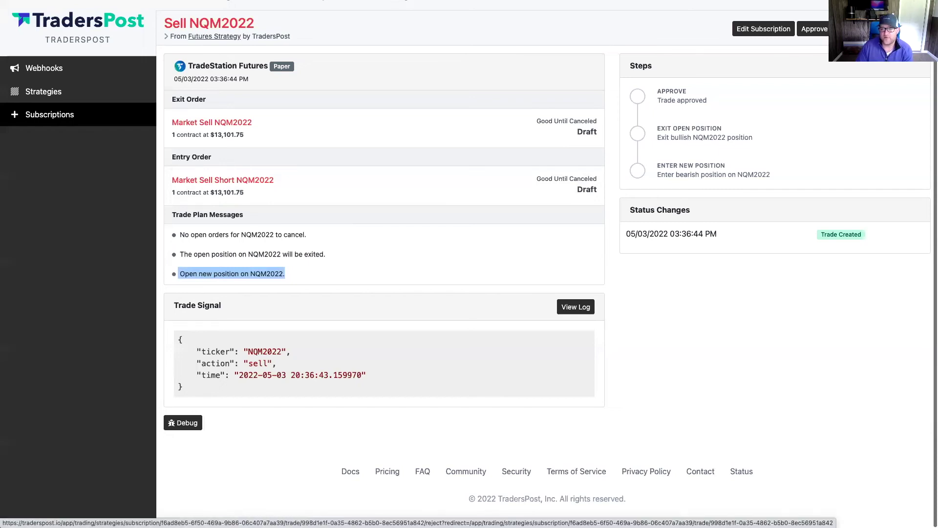
Reject the Sell NQM2022 trade and confirm the rejection
{"action": "left_click", "coordinate": [860, 29]}
{"action": "left_click", "coordinate": [358, 72]}
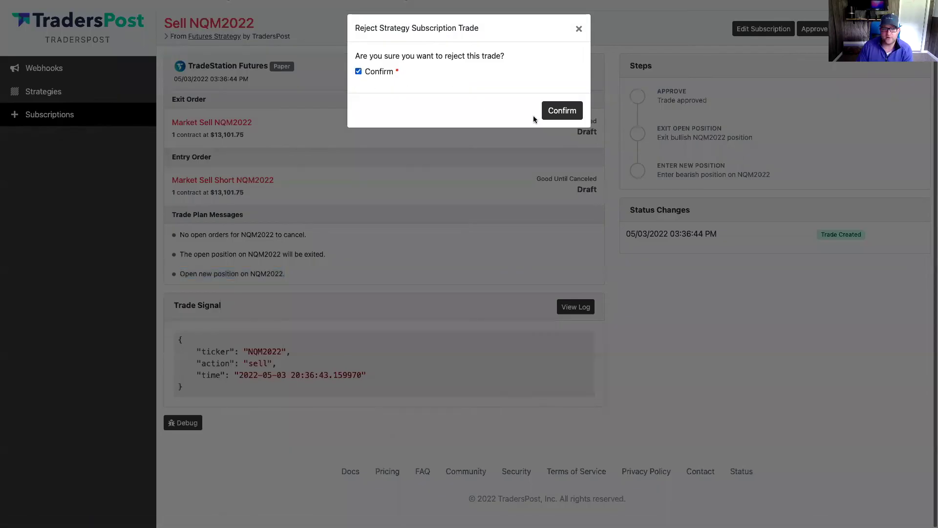
{"action": "left_click", "coordinate": [550, 111]}
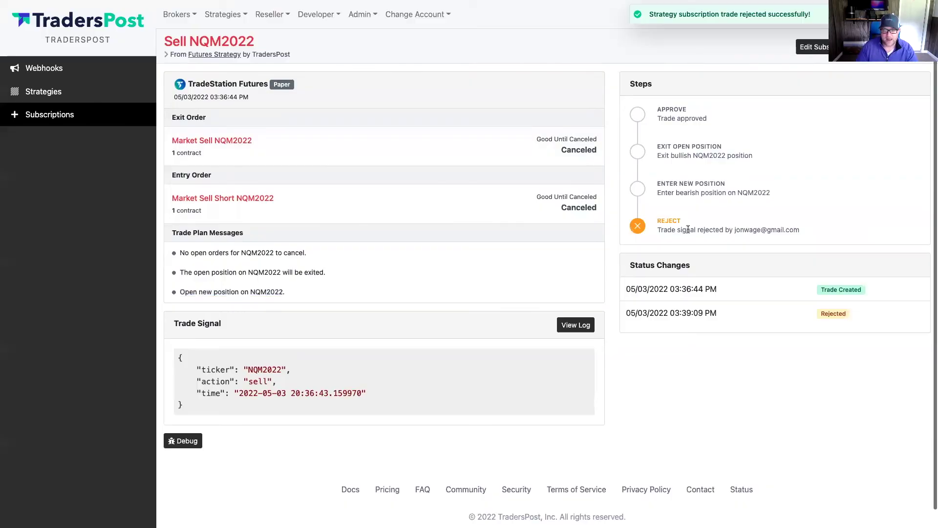
Retry the rejected Sell NQM2022 trade to reset its status for review
{"action": "scroll", "coordinate": [881, 67], "scroll_direction": "down", "scroll_amount": 1}
{"action": "left_click", "coordinate": [875, 46]}
{"action": "left_click", "coordinate": [377, 96]}
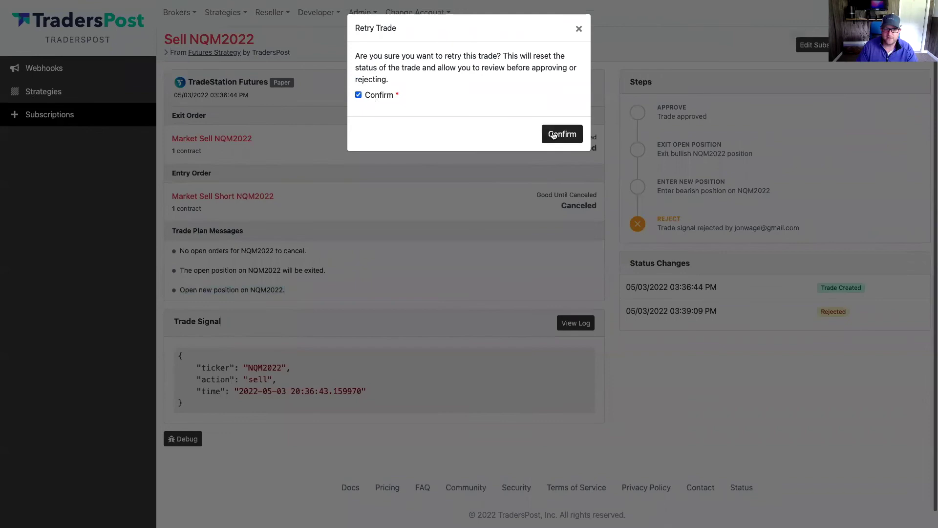
{"action": "left_click", "coordinate": [554, 136]}
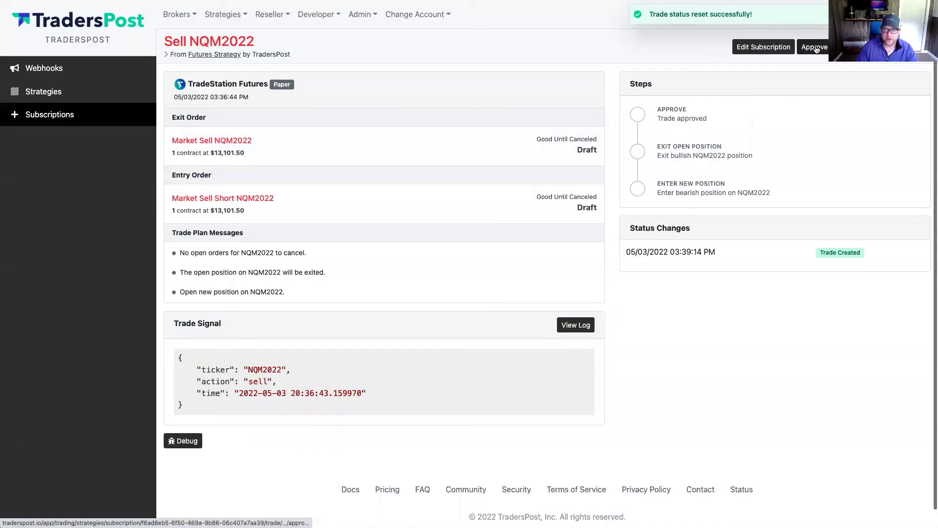
Approve the Sell NQM2022 trade and confirm its submission to the broker
{"action": "left_click", "coordinate": [814, 47]}
{"action": "left_click", "coordinate": [377, 83]}
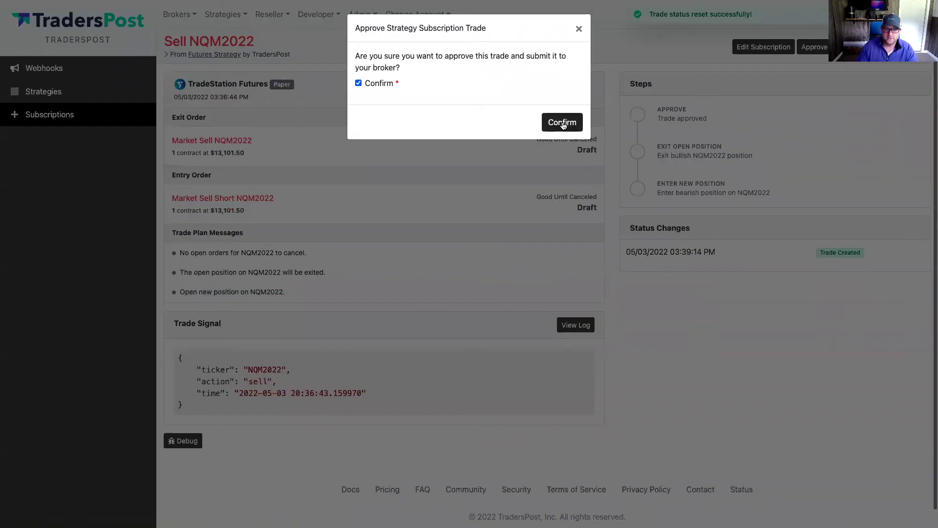
{"action": "left_click", "coordinate": [562, 123]}
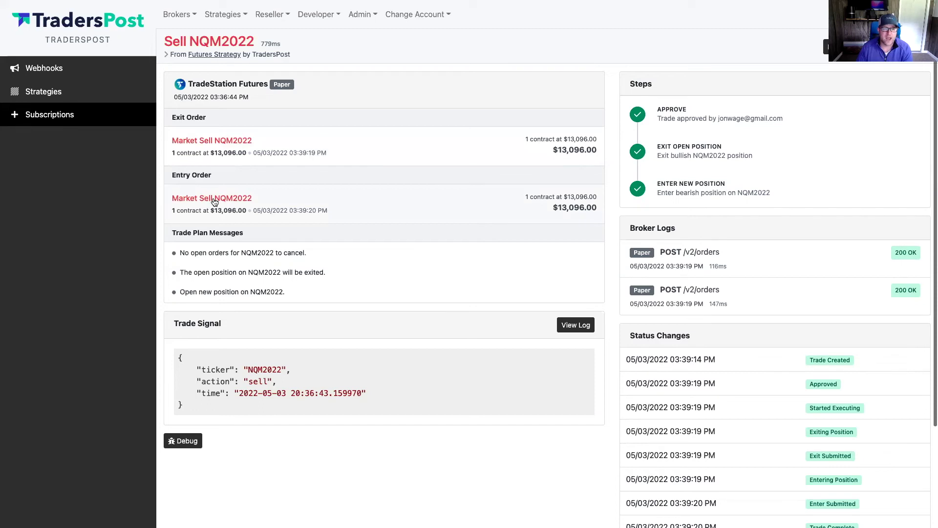
Inspect the requests and responses in both broker logs of the Sell NQM2022 trade and return to the trade
{"action": "left_click", "coordinate": [709, 302]}
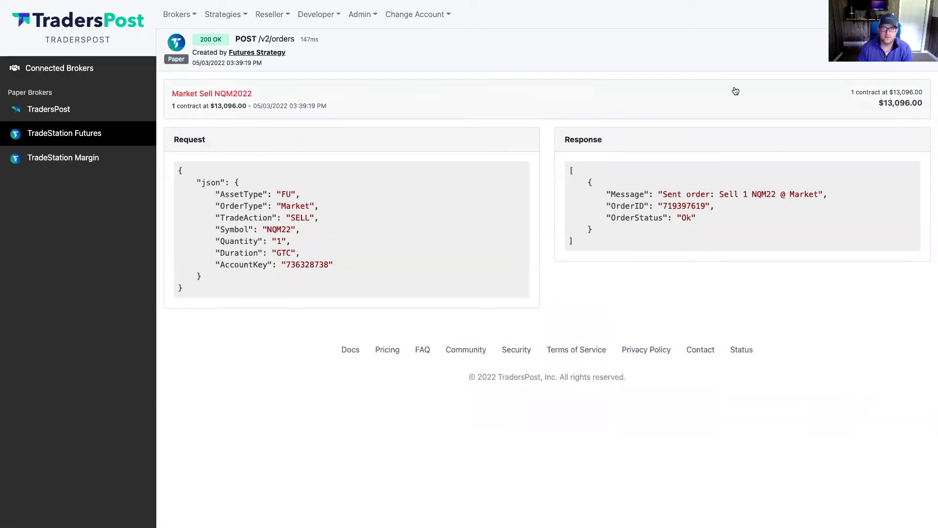
{"action": "key", "text": "alt+Left"}
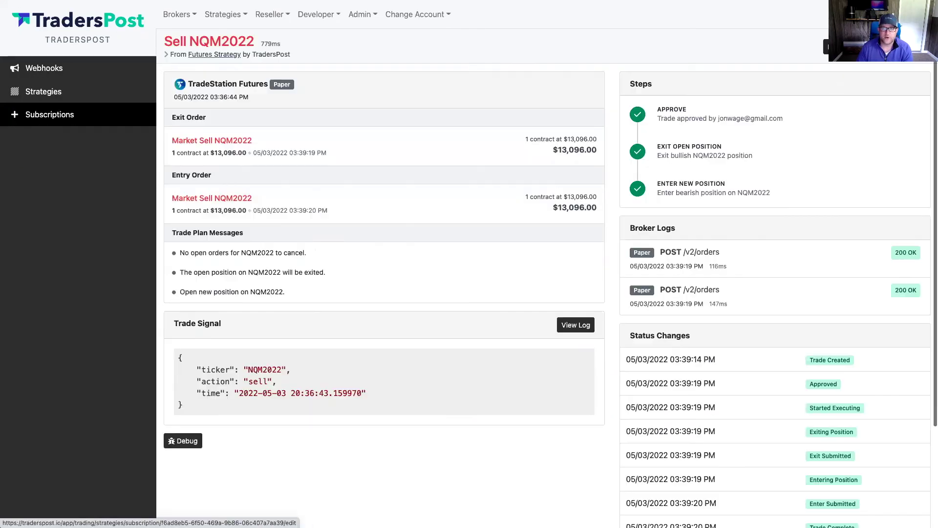
{"action": "left_click", "coordinate": [717, 262]}
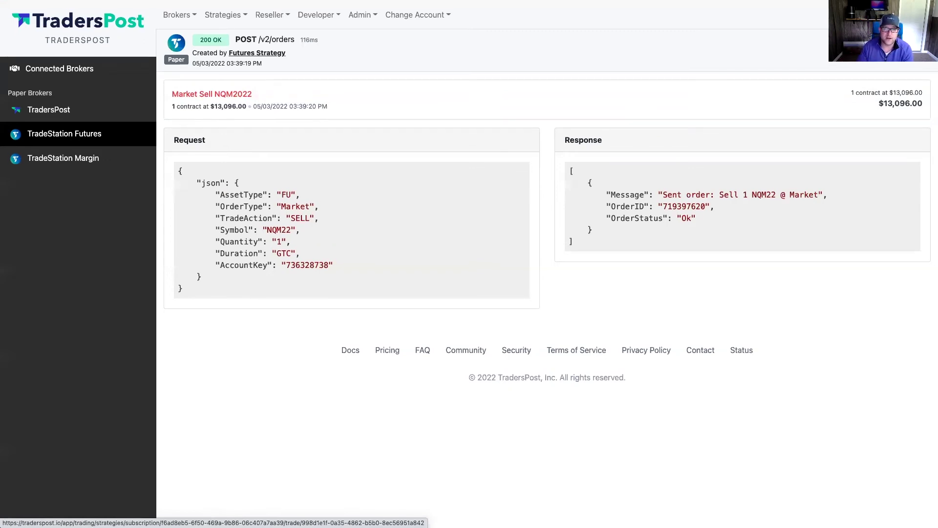
{"action": "key", "text": "alt+Left"}
{"action": "scroll", "coordinate": [516, 179], "scroll_direction": "down", "scroll_amount": 5}
{"action": "scroll", "coordinate": [516, 179], "scroll_direction": "up", "scroll_amount": 5}
Close the open NQM2022 position in the TradeStation Futures paper account and confirm the market exit order
{"action": "left_click", "coordinate": [177, 15]}
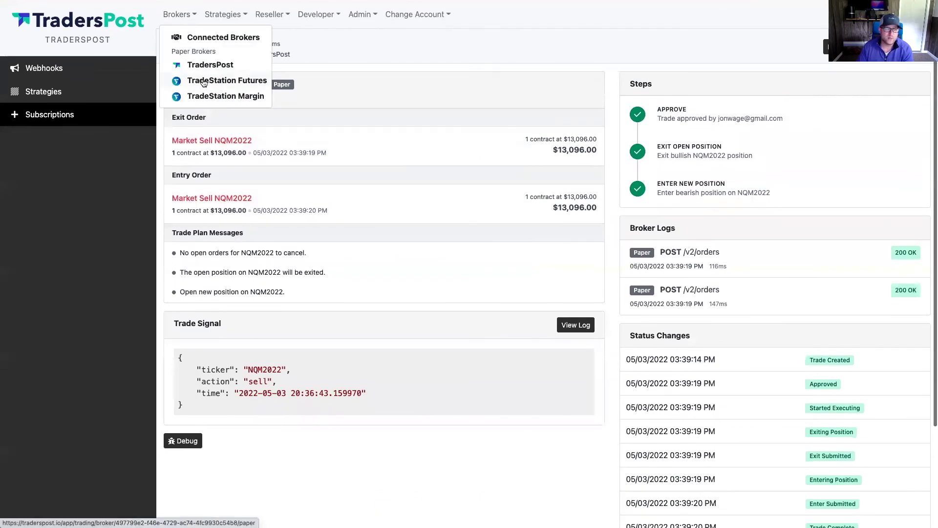
{"action": "left_click", "coordinate": [203, 82]}
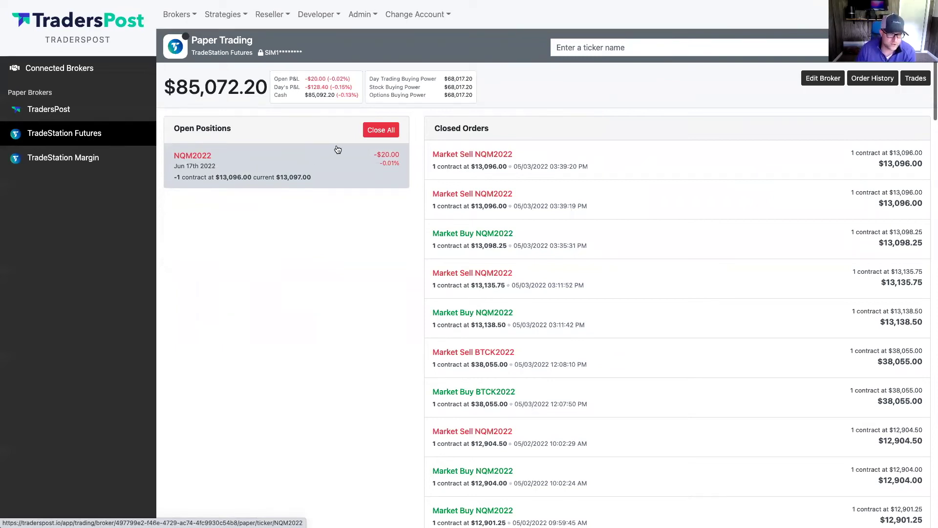
{"action": "left_click", "coordinate": [310, 165]}
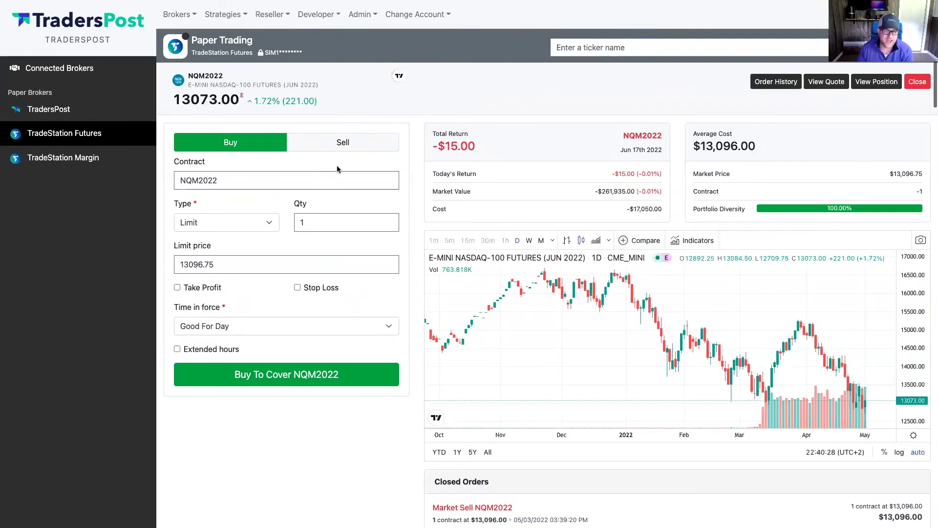
{"action": "left_click", "coordinate": [918, 81]}
{"action": "left_click", "coordinate": [365, 83]}
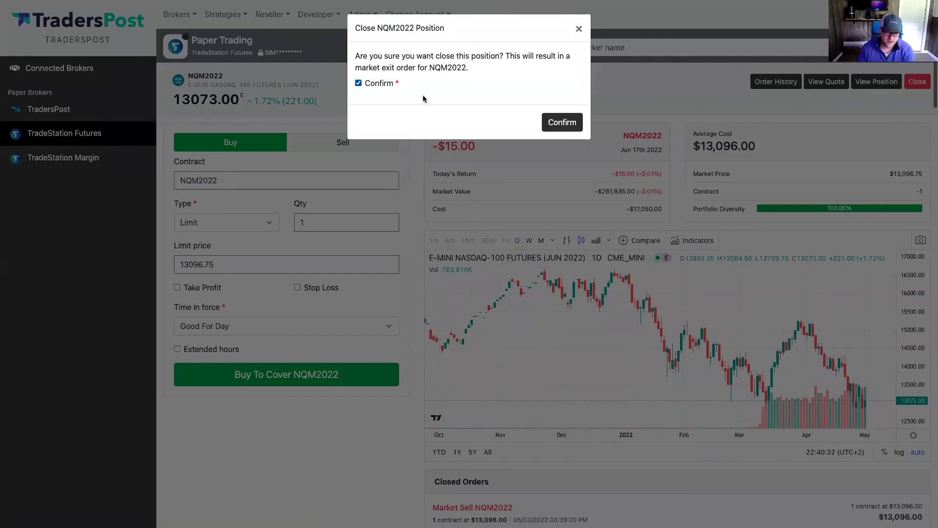
{"action": "left_click", "coordinate": [552, 123]}
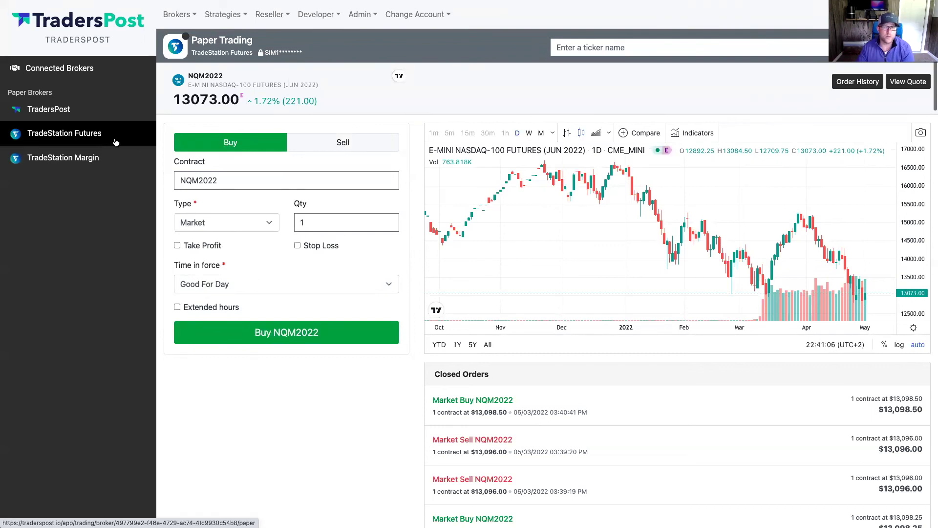
Examine the full order details of the most recent closed Market Buy NQM2022 order
{"action": "left_click", "coordinate": [532, 408]}
{"action": "scroll", "coordinate": [529, 377], "scroll_direction": "down", "scroll_amount": 2}
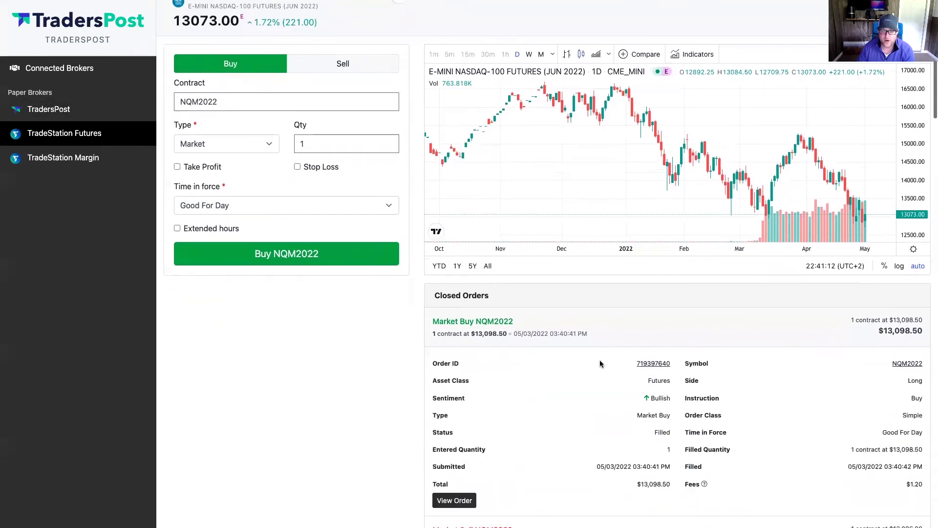
{"action": "scroll", "coordinate": [600, 364], "scroll_direction": "down", "scroll_amount": 2}
{"action": "left_click", "coordinate": [455, 418]}
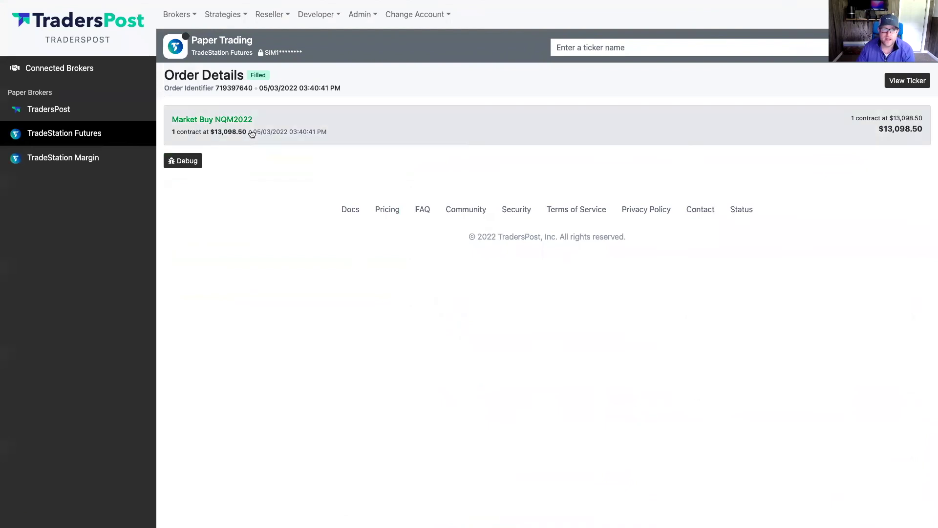
{"action": "left_click", "coordinate": [252, 133]}
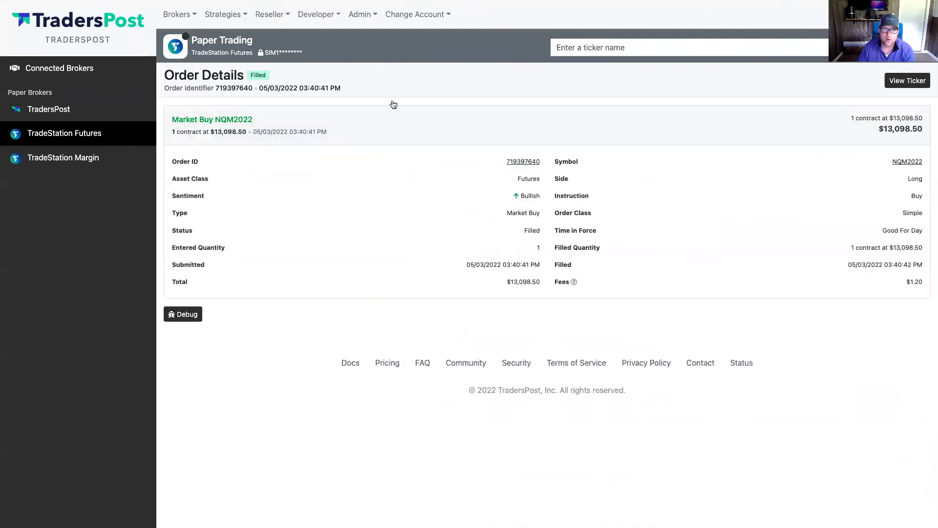
Check who created the newest order request in the TradeStation Futures broker logs and return to the log list
{"action": "left_click", "coordinate": [177, 14]}
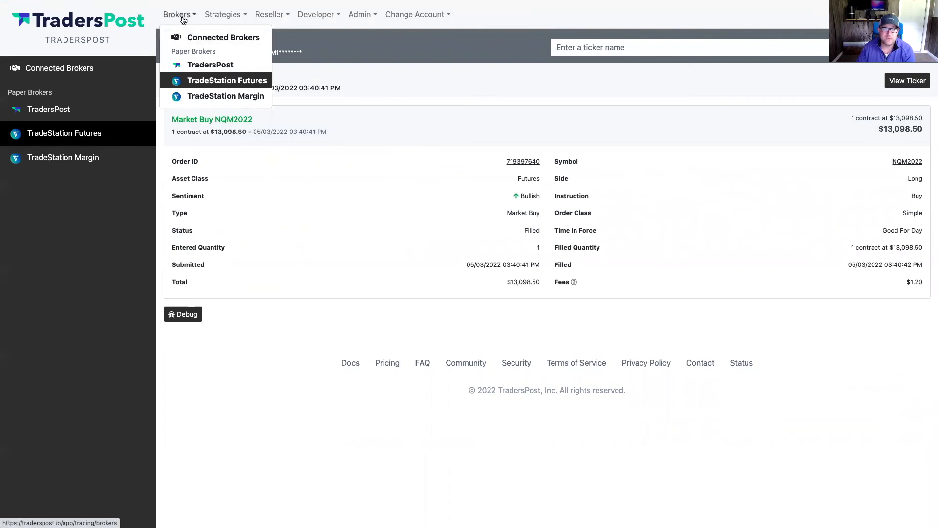
{"action": "left_click", "coordinate": [184, 37]}
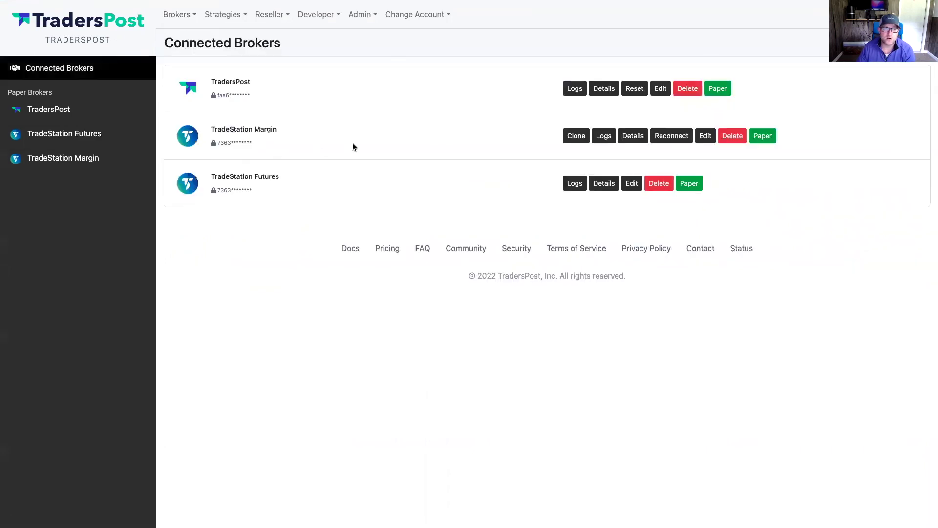
{"action": "left_click", "coordinate": [575, 185]}
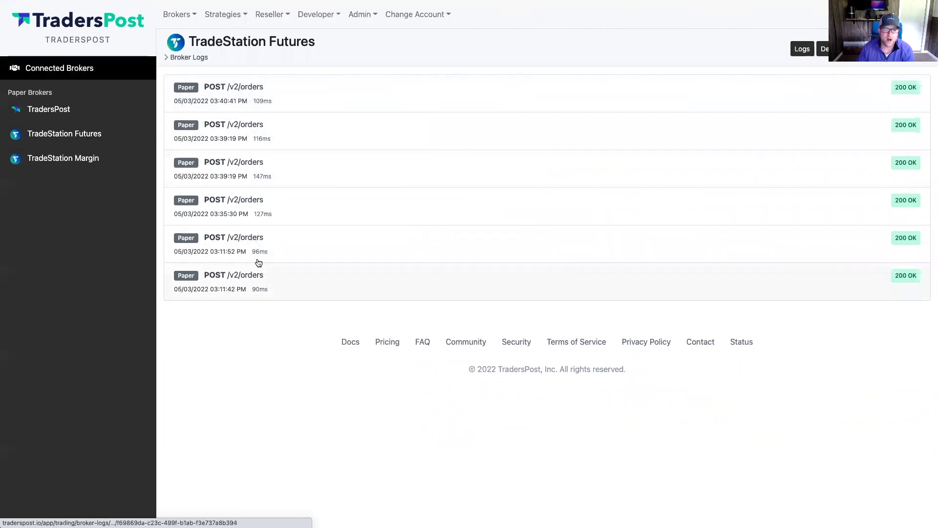
{"action": "left_click", "coordinate": [229, 93]}
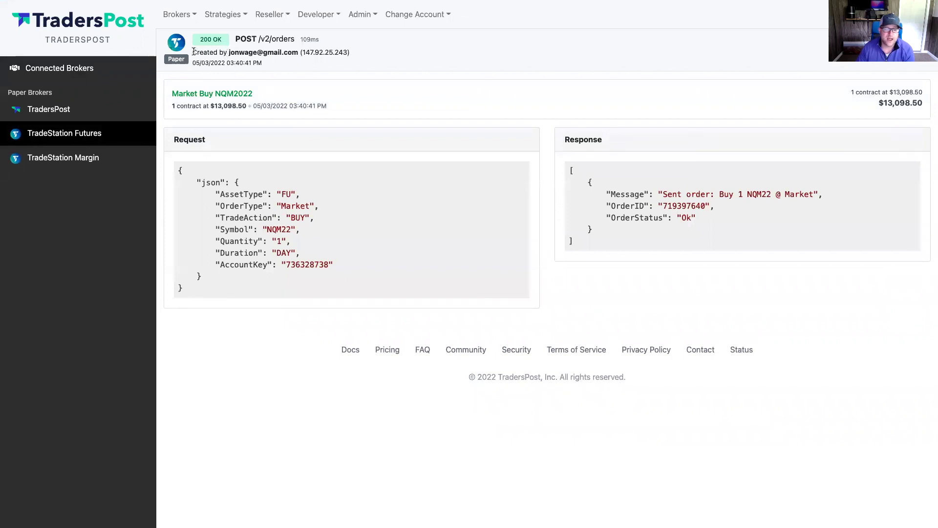
{"action": "left_click_drag", "start_coordinate": [194, 52], "coordinate": [352, 55]}
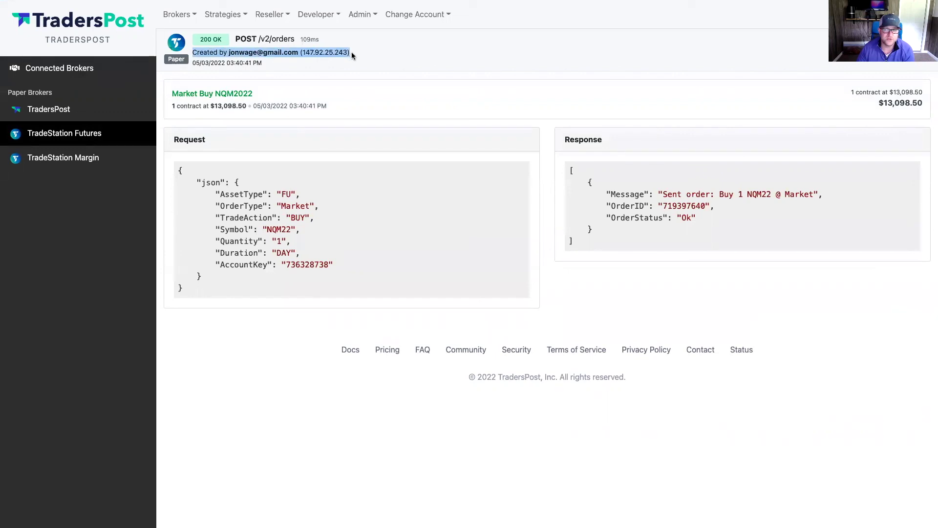
{"action": "left_click", "coordinate": [856, 47]}
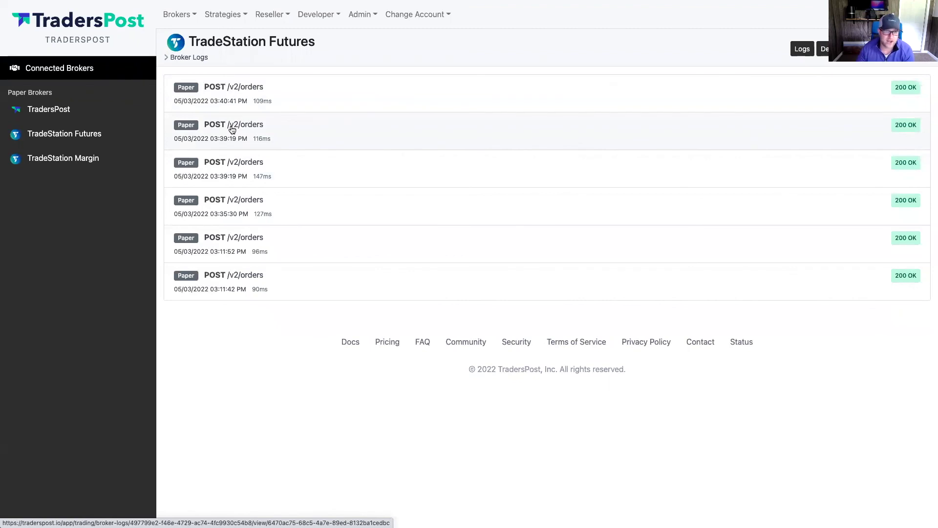
Check the creator of the 116 ms order log and follow its Futures Strategy link to review the originating trade
{"action": "left_click", "coordinate": [232, 129]}
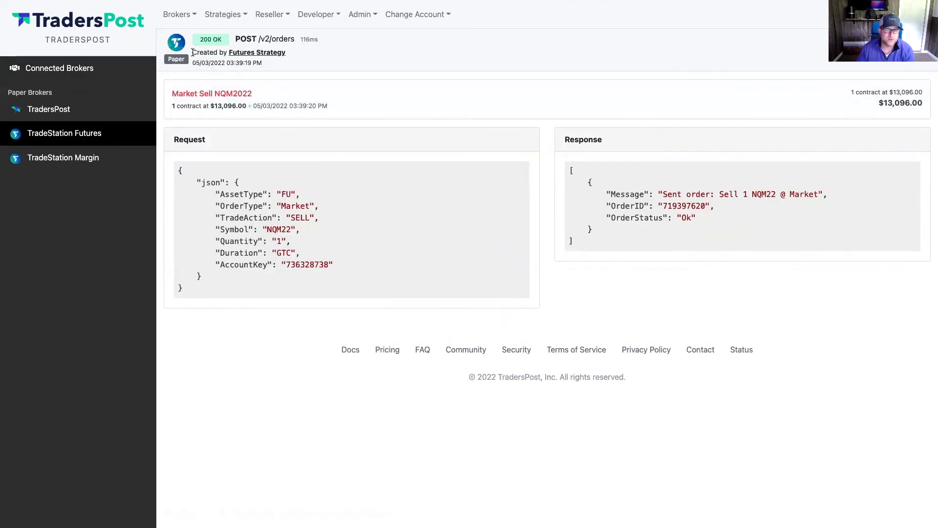
{"action": "left_click_drag", "start_coordinate": [193, 52], "coordinate": [286, 54]}
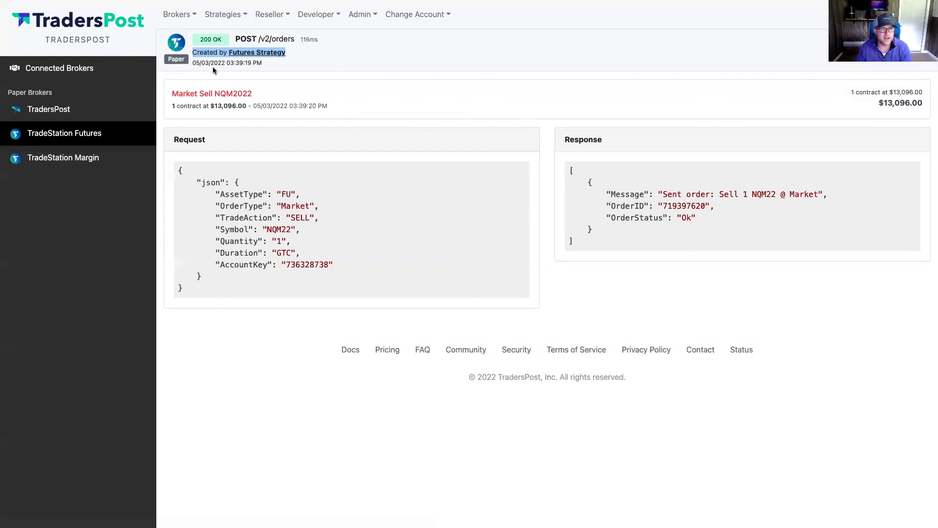
{"action": "left_click", "coordinate": [240, 55]}
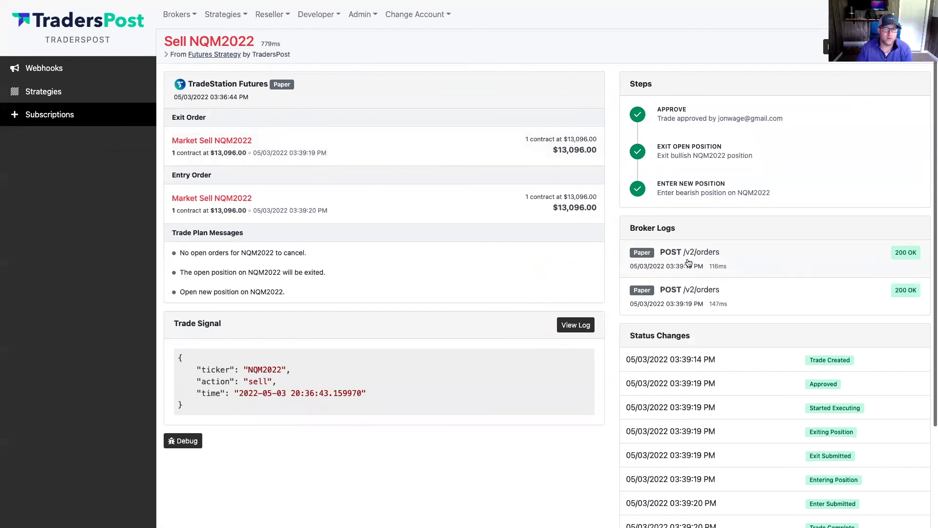
{"action": "scroll", "coordinate": [703, 303], "scroll_direction": "down", "scroll_amount": 3}
{"action": "scroll", "coordinate": [707, 307], "scroll_direction": "up", "scroll_amount": 3}
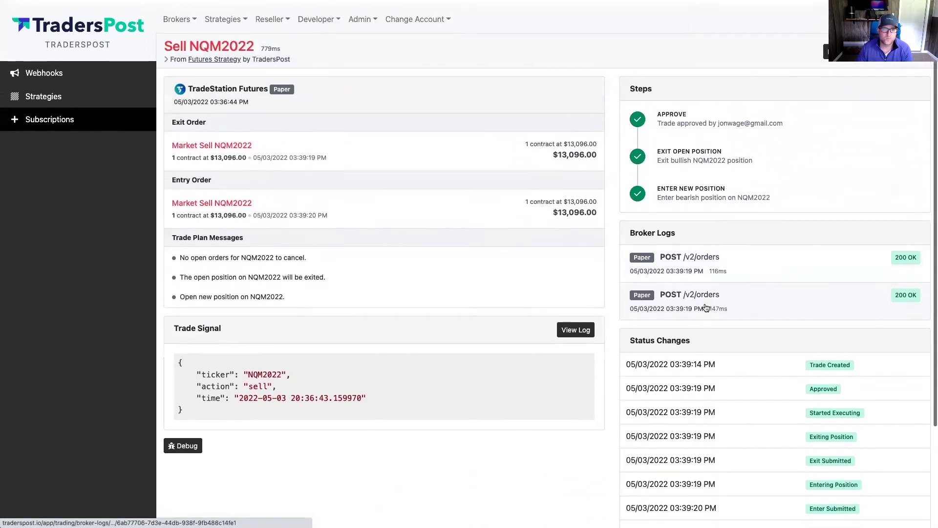
{"action": "left_click", "coordinate": [223, 19]}
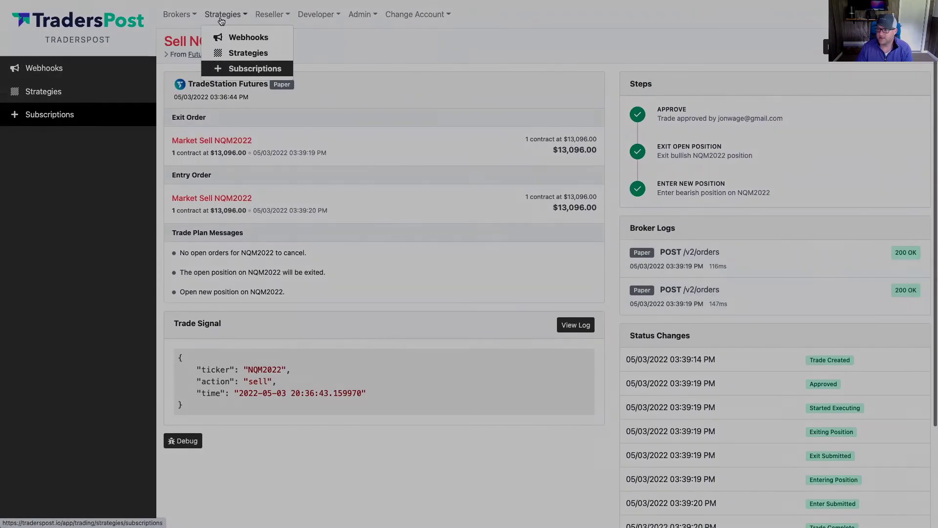